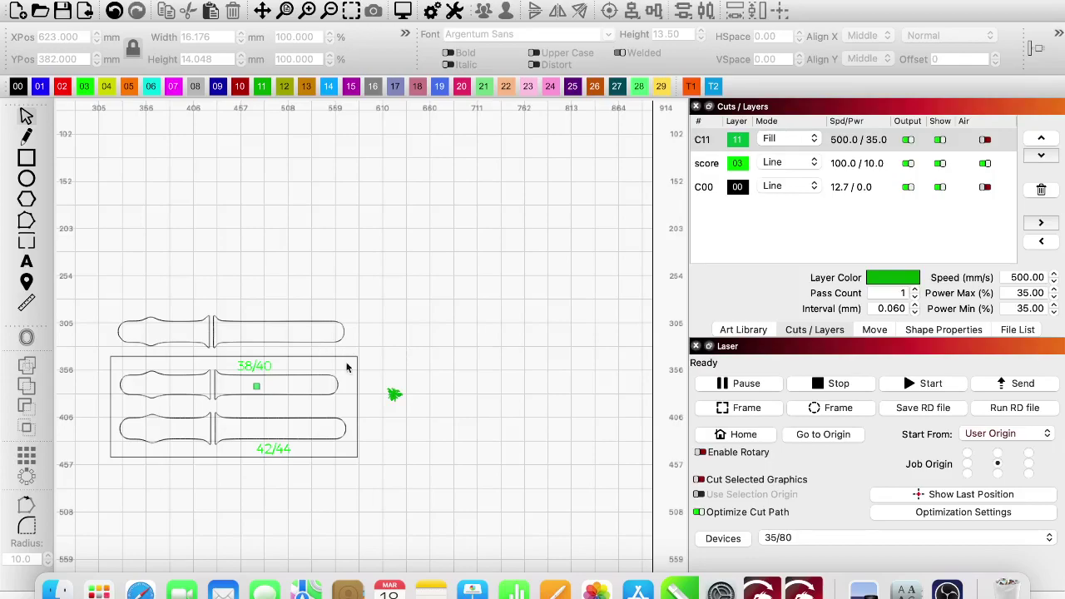
Step: Select the green bee graphic, then open and close the grid array settings without copying
left_click(394, 393)
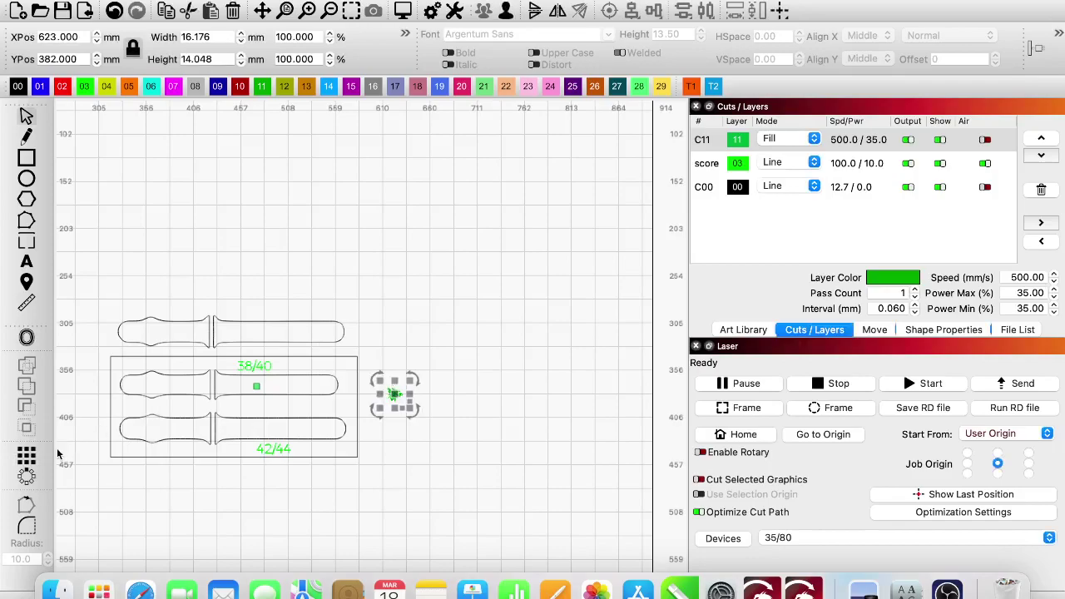
left_click(28, 457)
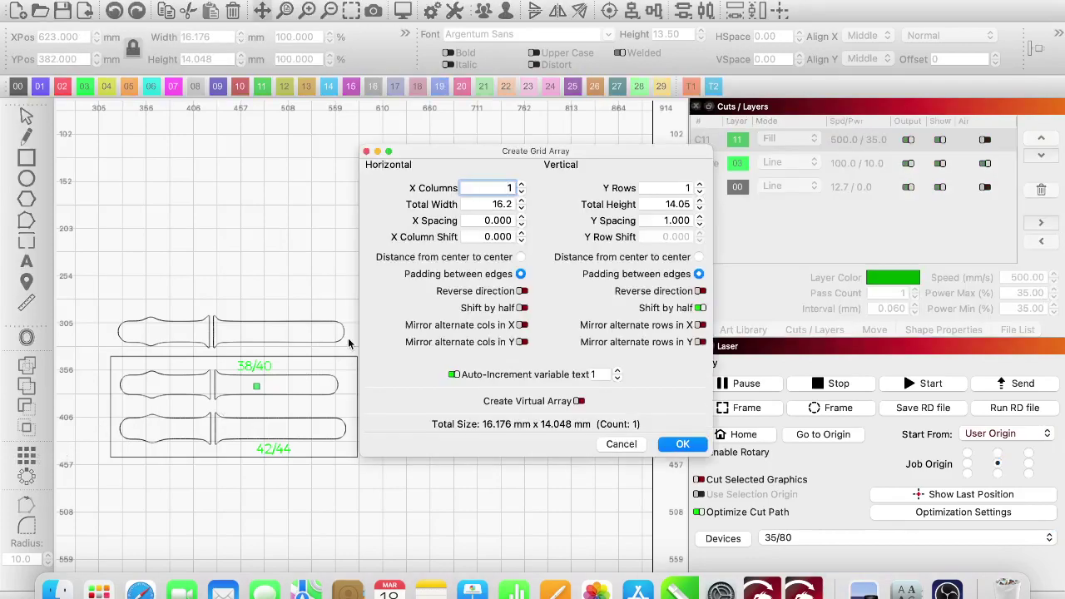
left_click(620, 443)
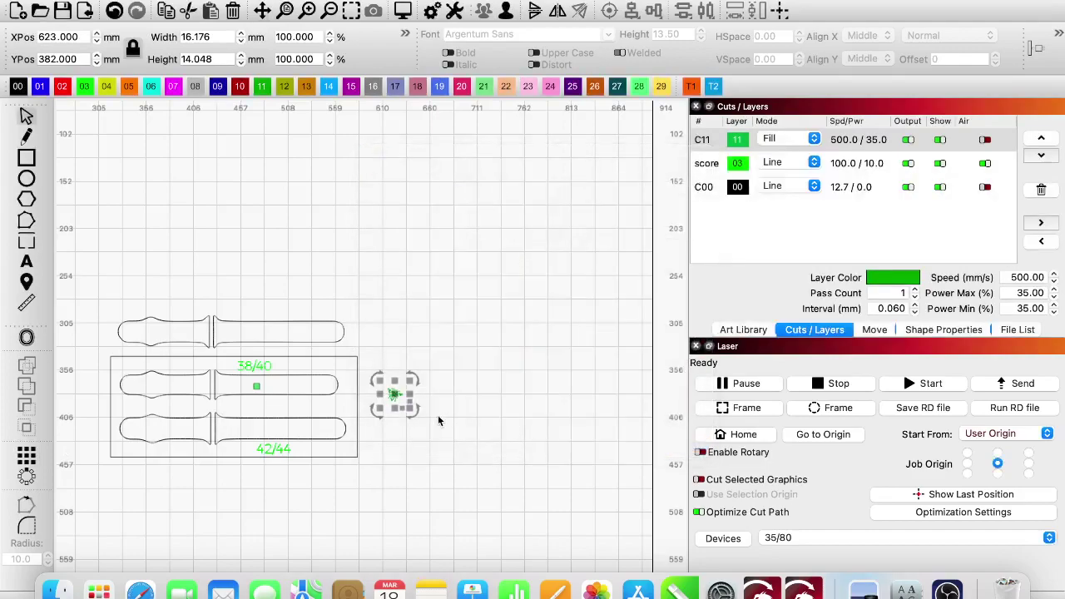
scroll(391, 394, "up", 6)
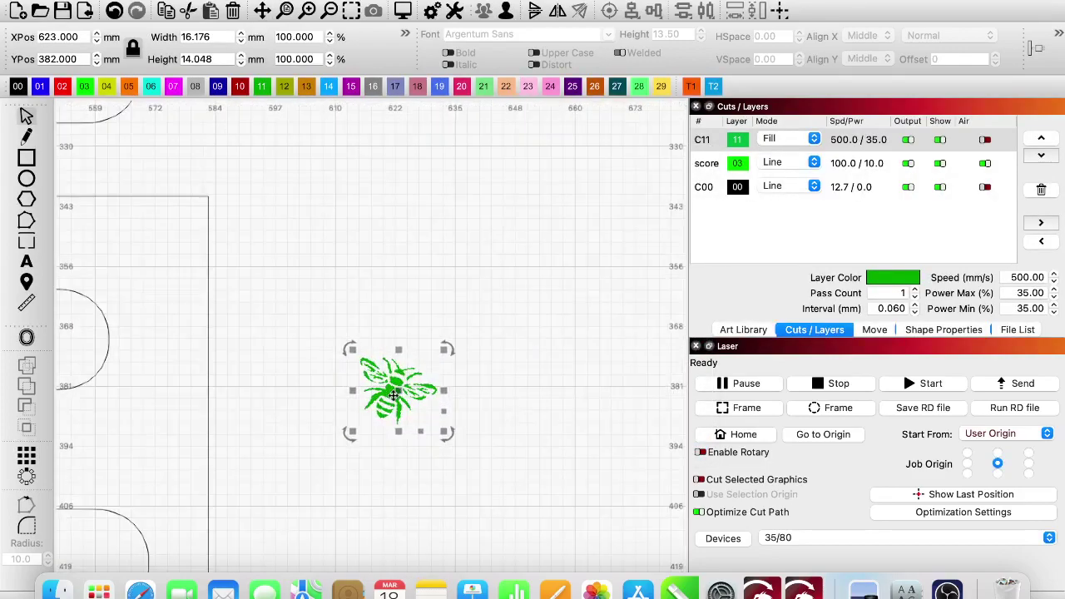
scroll(395, 395, "down", 3)
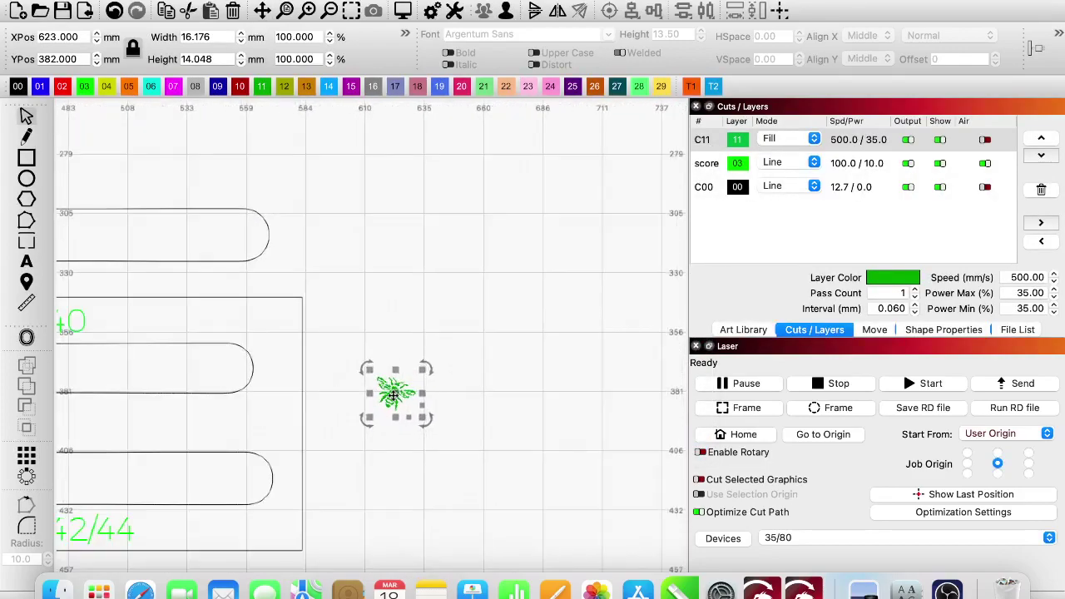
scroll(394, 395, "down", 2)
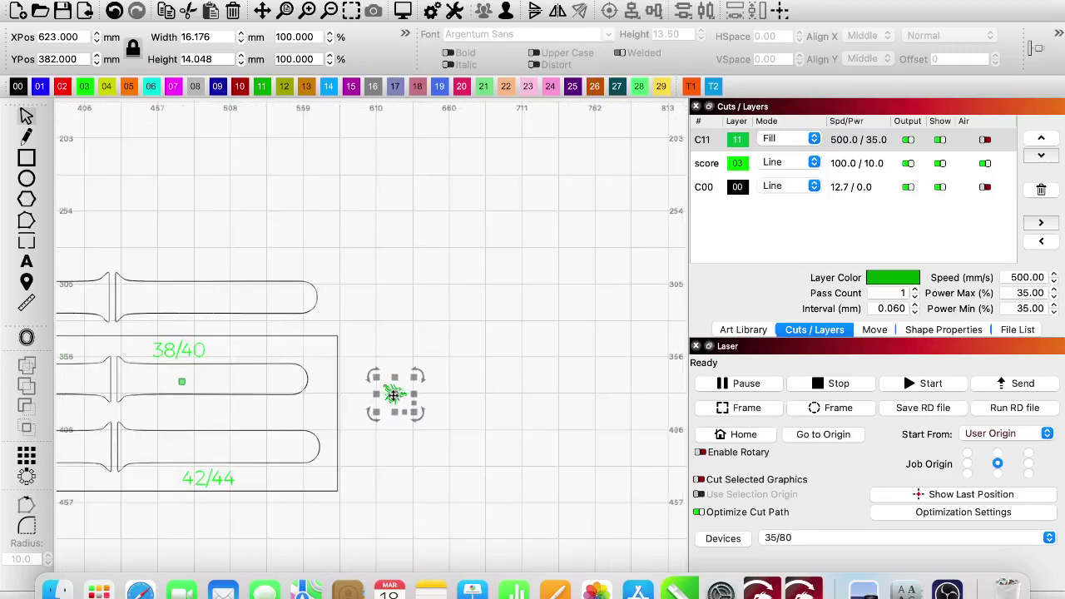
Step: Set the bee grid array to 6 columns × 5 rows with alternate rows mirrored in X
left_click(27, 456)
left_click_drag(589, 156, 870, 171)
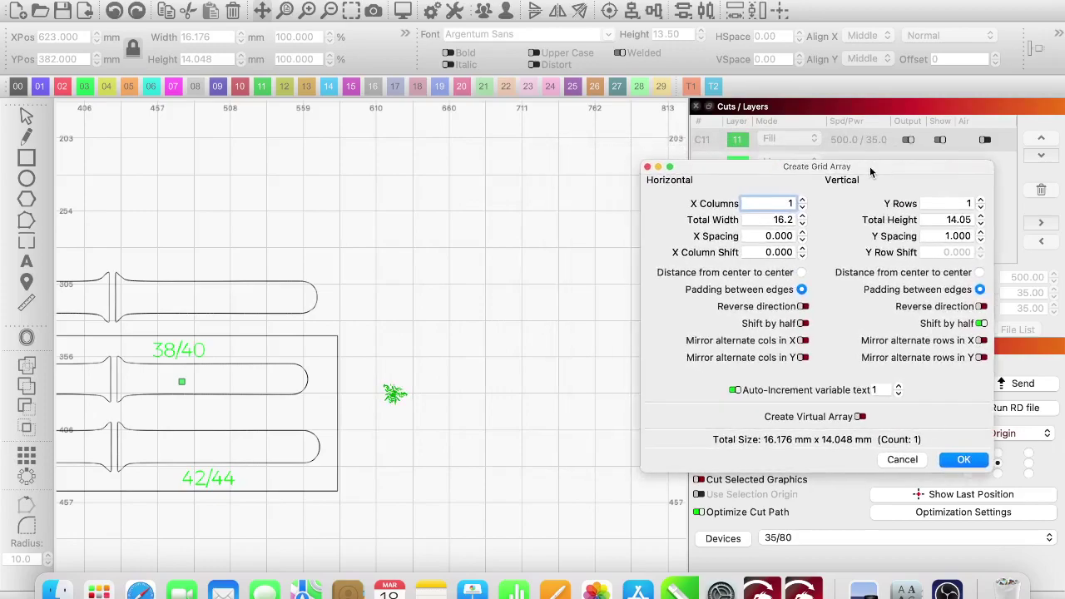
left_click(803, 200)
left_click(802, 200)
left_click(803, 200)
left_click(802, 200)
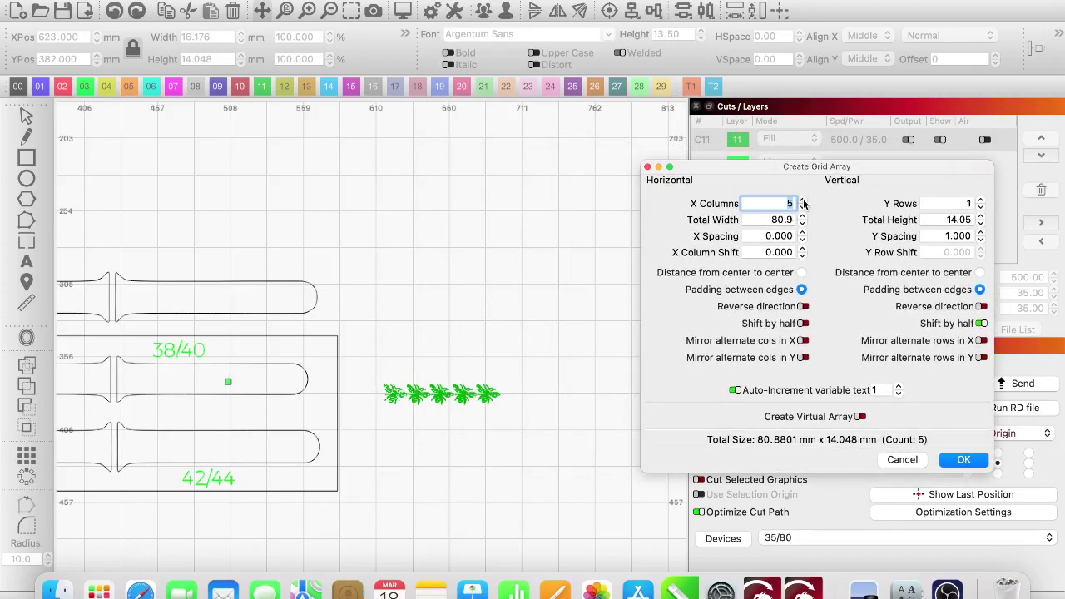
left_click(802, 200)
left_click(981, 201)
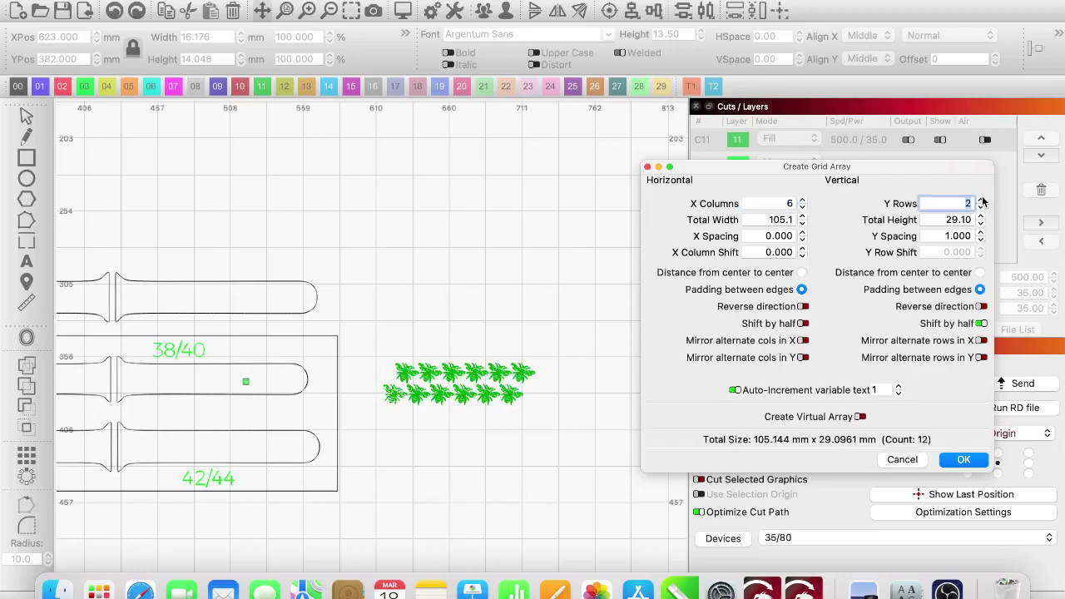
left_click(981, 201)
left_click(981, 201)
left_click(980, 201)
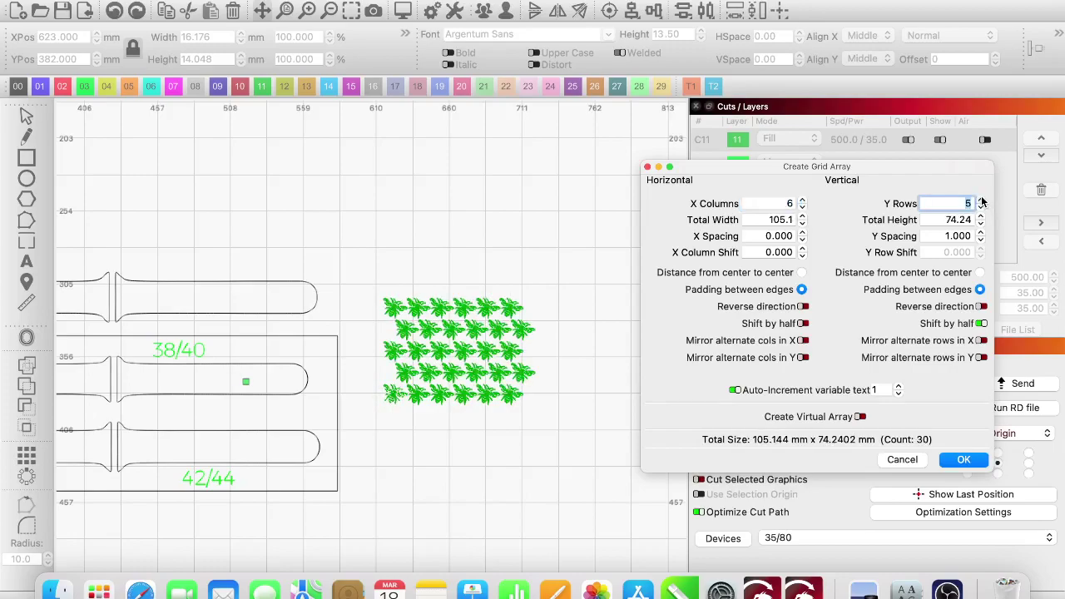
left_click(981, 341)
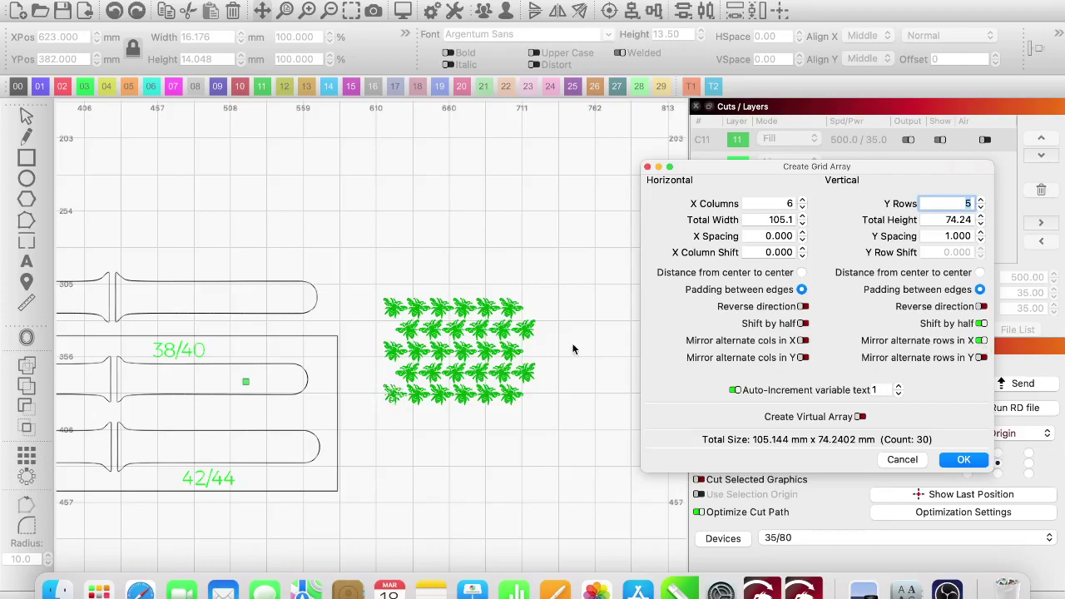
Step: Raise the grid array to 8 columns × 20 rows, 160 bees at 1 mm row spacing
key("Return")
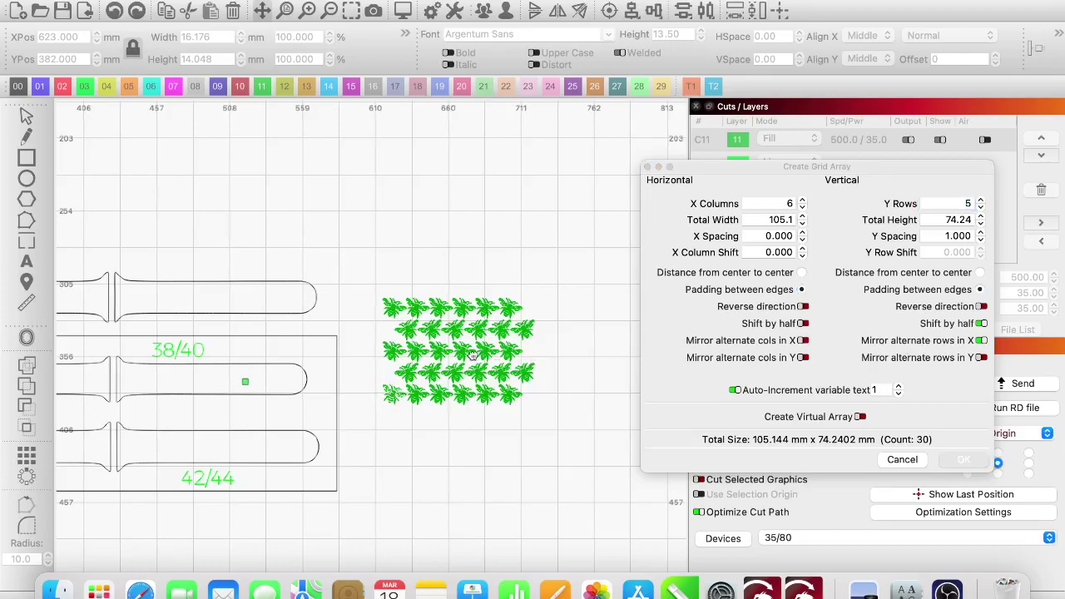
scroll(472, 353, "up", 5)
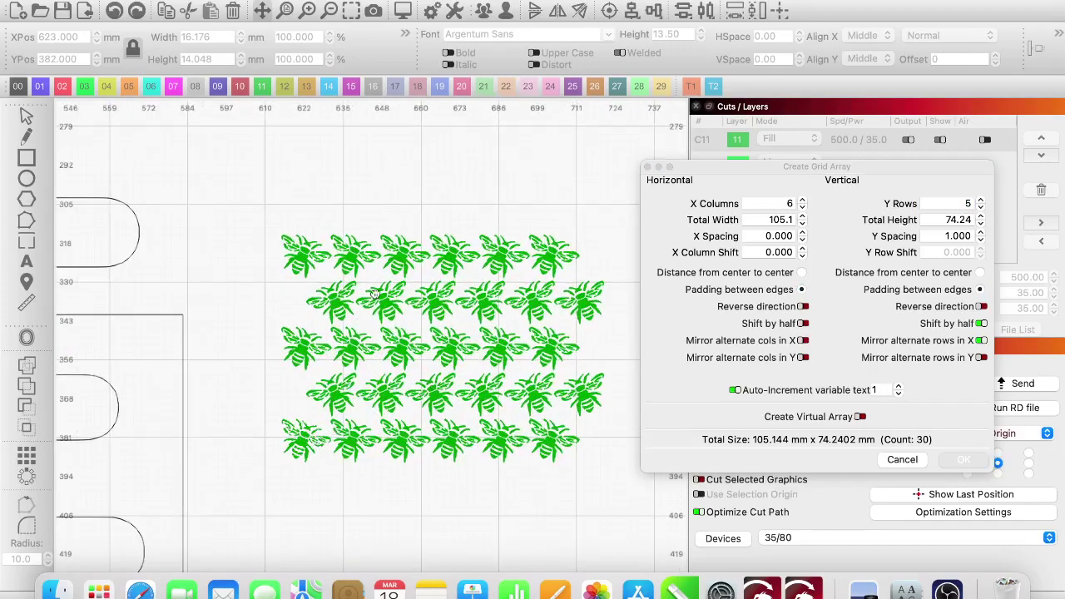
scroll(466, 355, "down", 2)
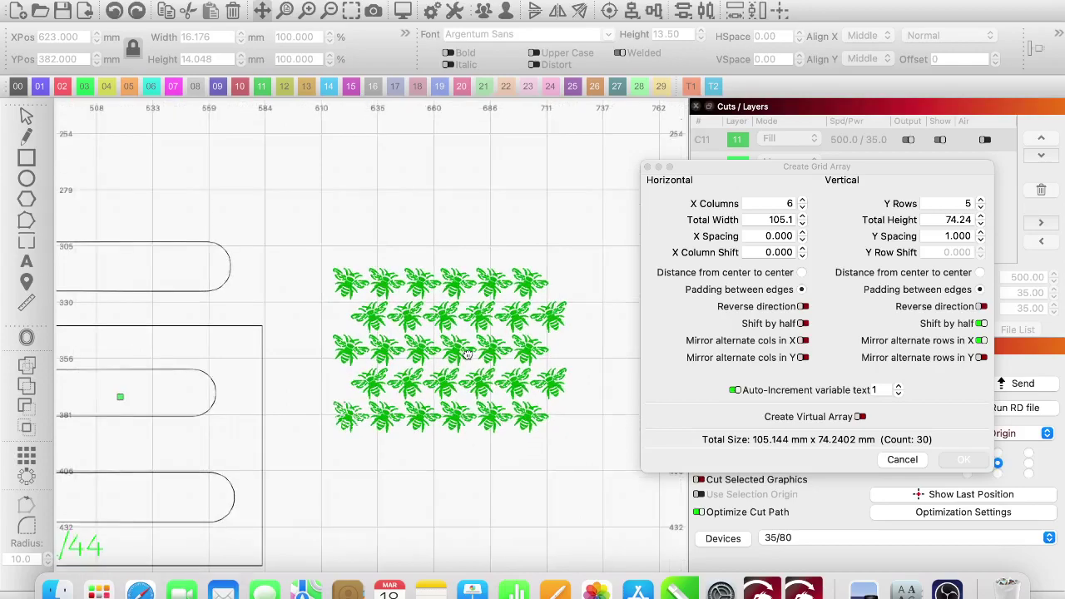
scroll(467, 354, "down", 2)
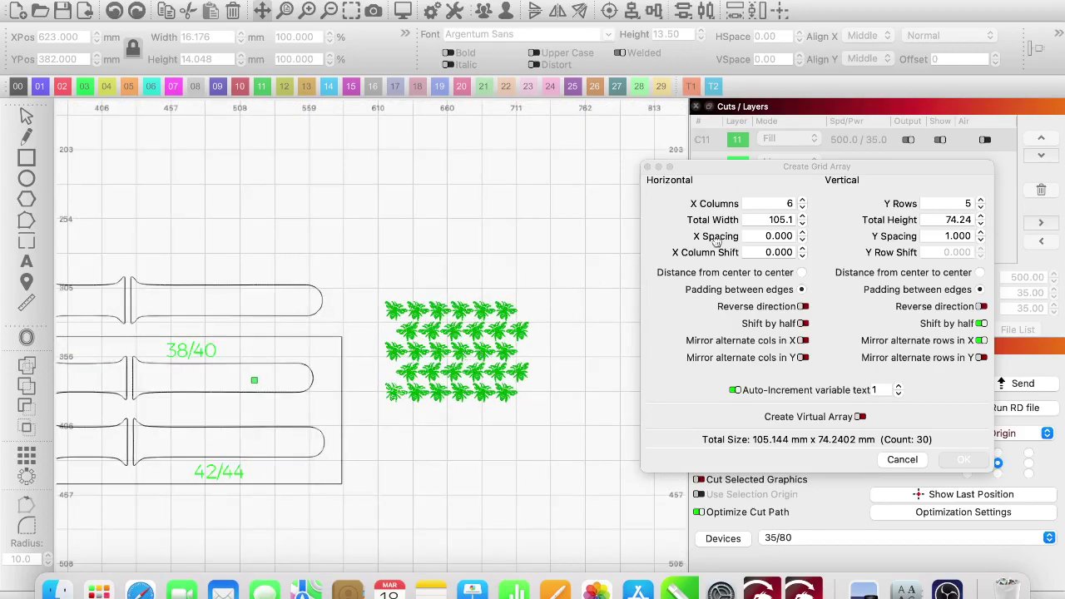
left_click(801, 199)
left_click(802, 200)
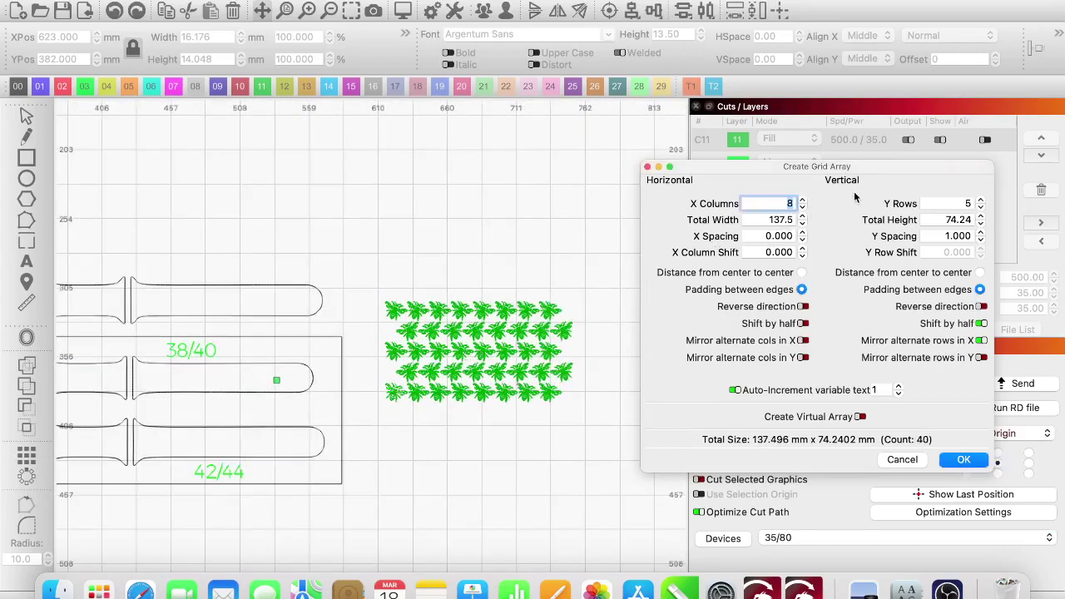
left_click_drag(980, 201, 982, 203)
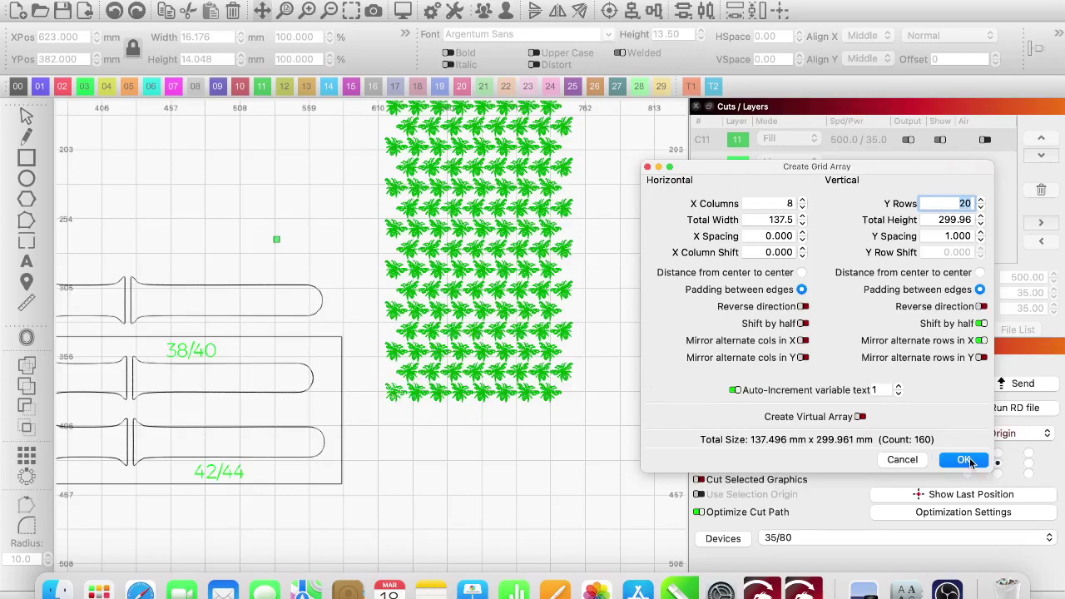
scroll(530, 311, "up", 1)
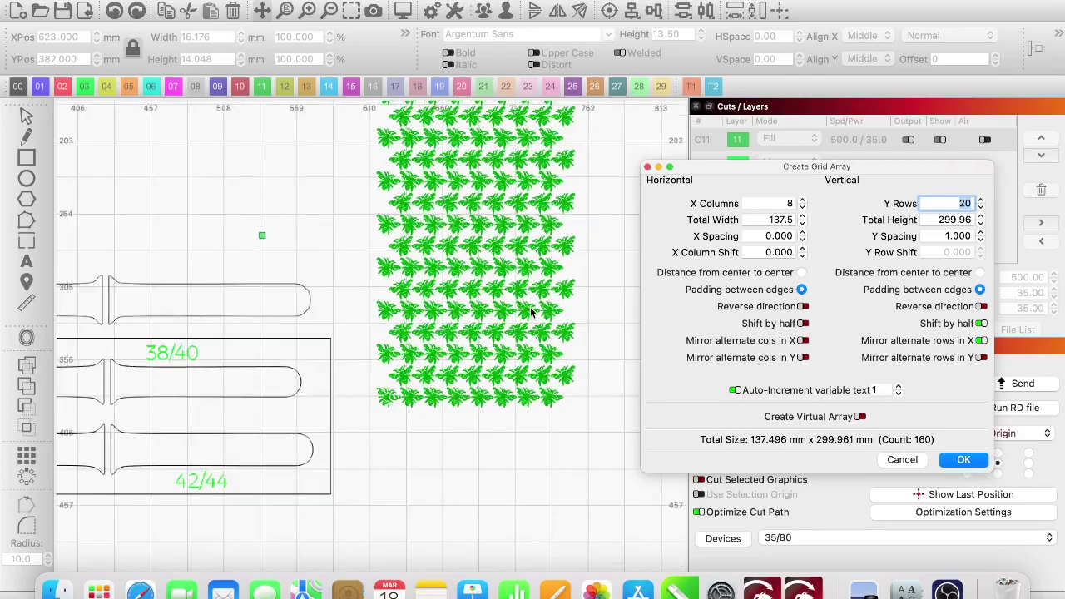
scroll(531, 312, "up", 6)
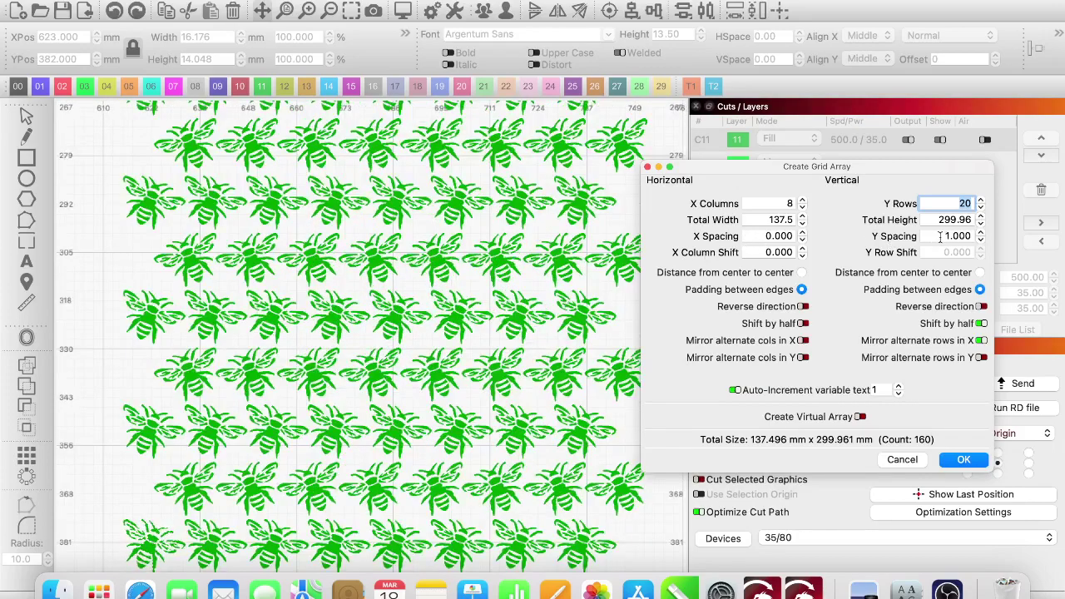
Step: Try X spacing up to 5 mm, settle on 1.000 mm, and create the 144.996 × 299.961 mm bee grid
left_click(802, 234)
left_click(802, 234)
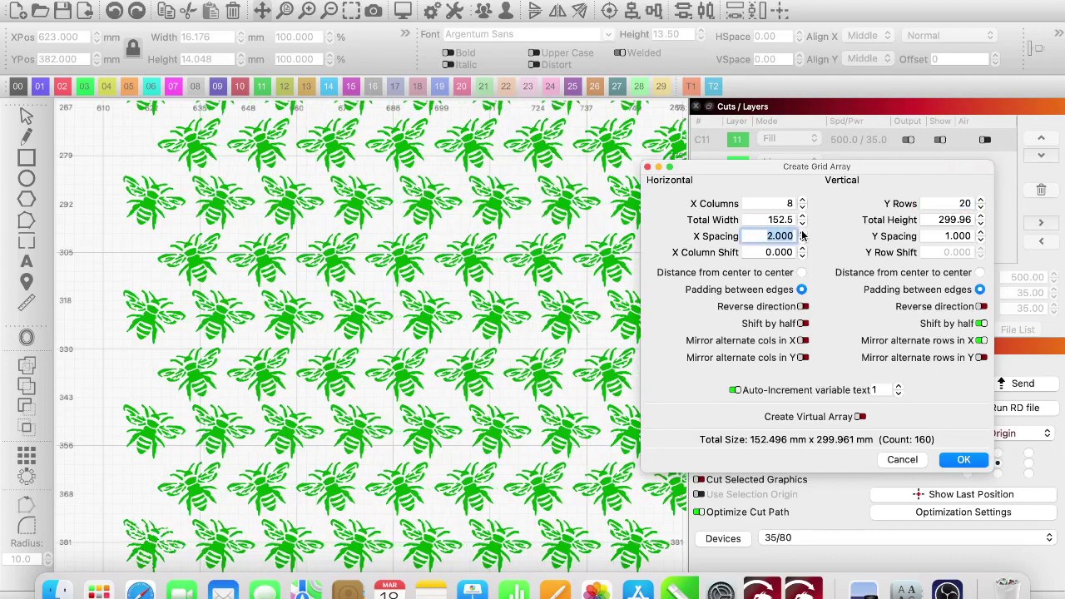
left_click(802, 233)
left_click(802, 234)
left_click(802, 234)
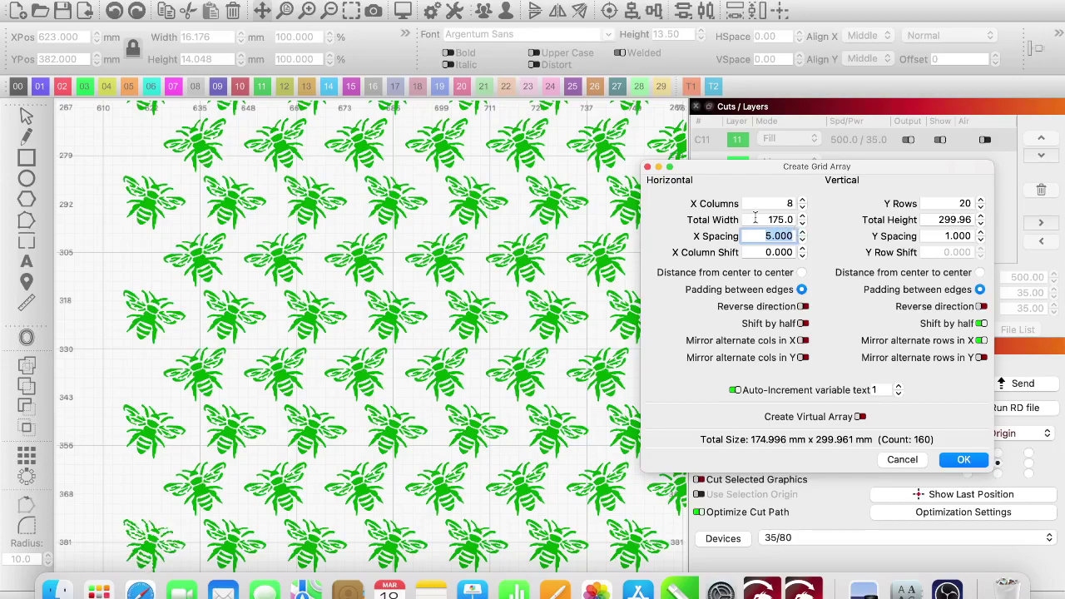
left_click(802, 240)
left_click(801, 240)
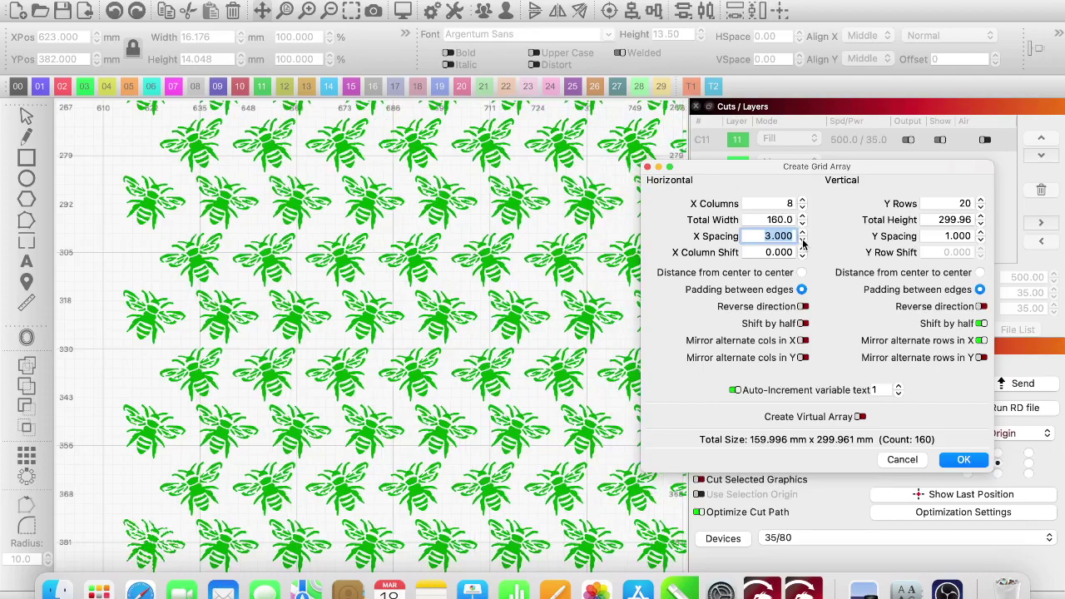
left_click(801, 240)
left_click(802, 239)
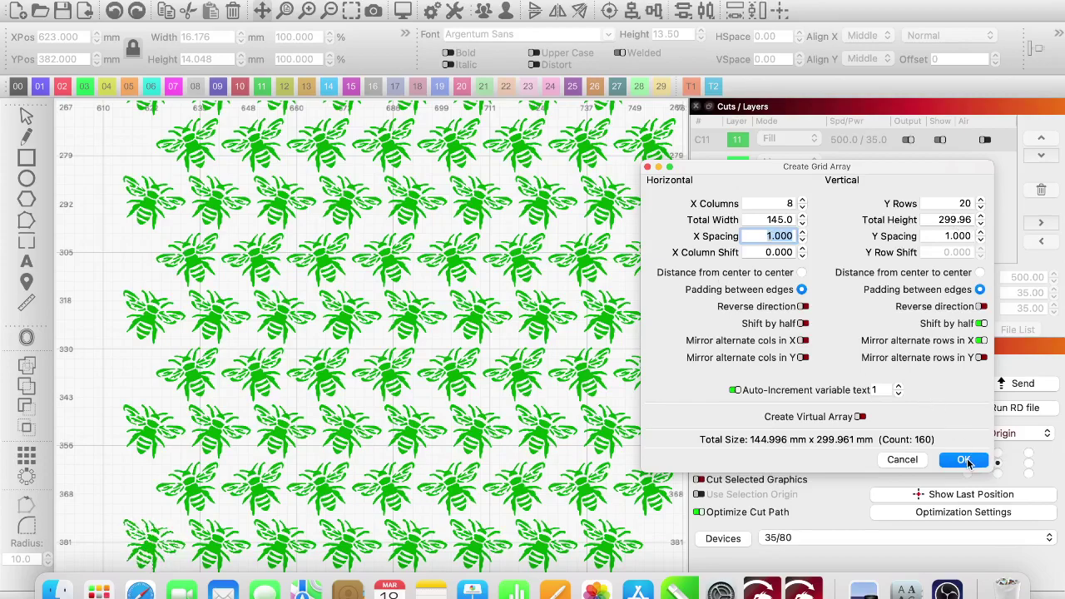
left_click(964, 460)
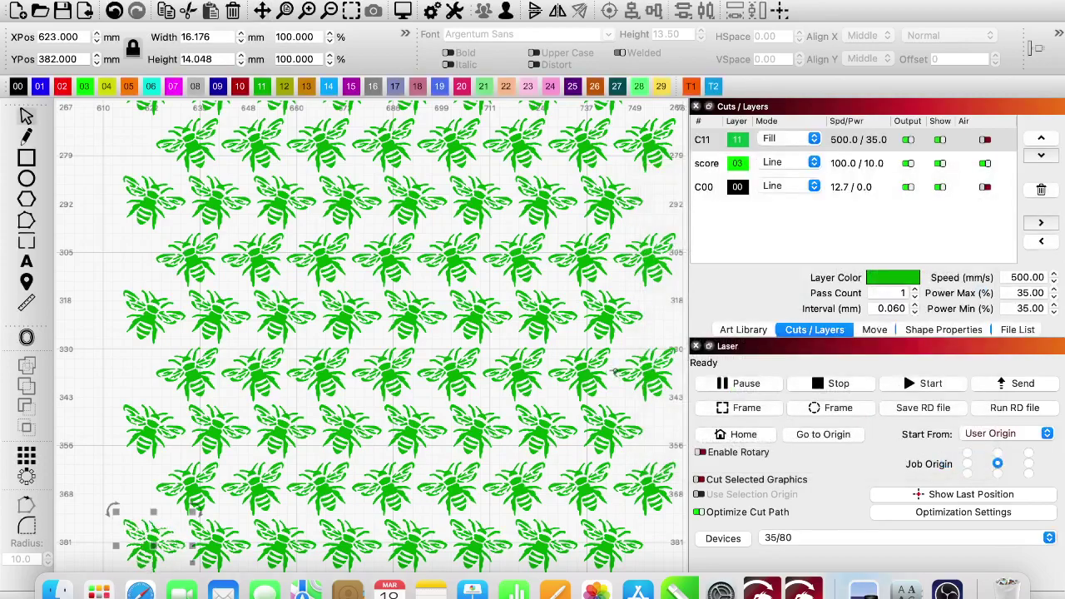
Step: Marquee-select all 160 bees and group them into one object
scroll(615, 372, "down", 8)
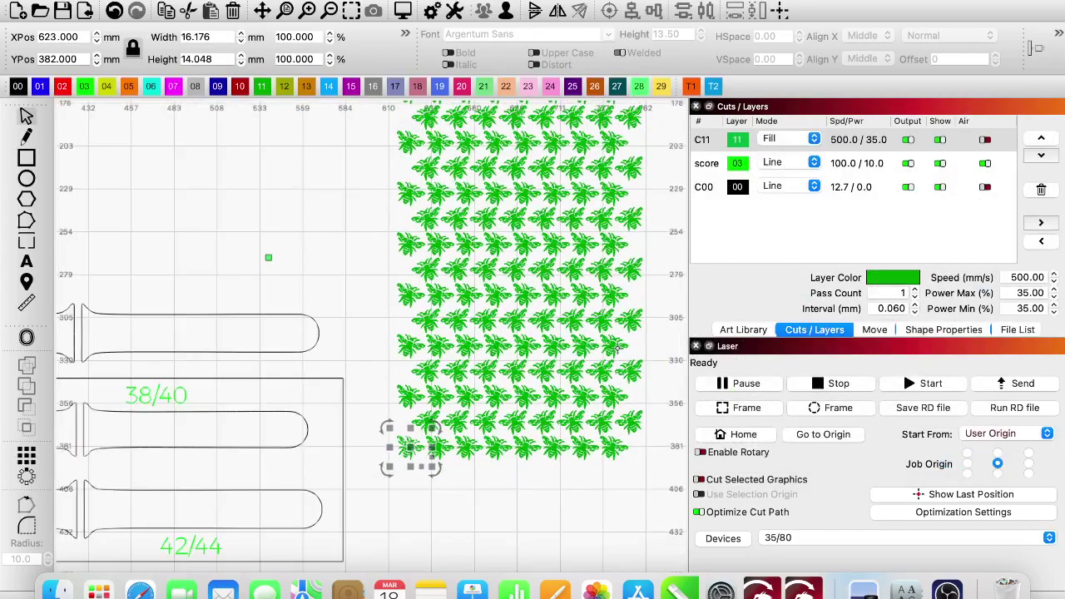
left_click(358, 152)
scroll(395, 219, "down", 2)
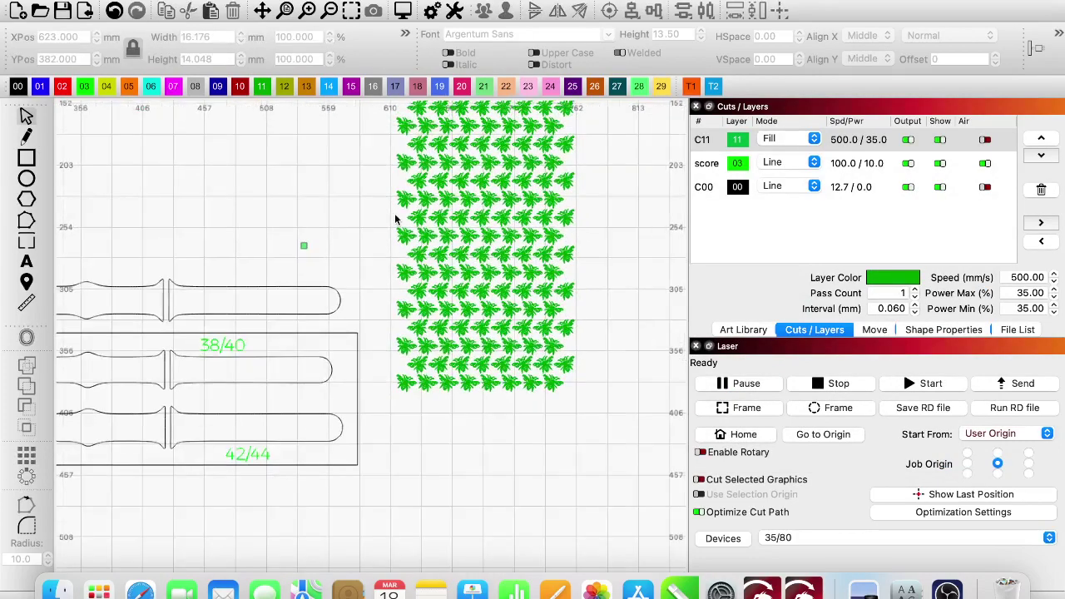
scroll(391, 228, "up", 5)
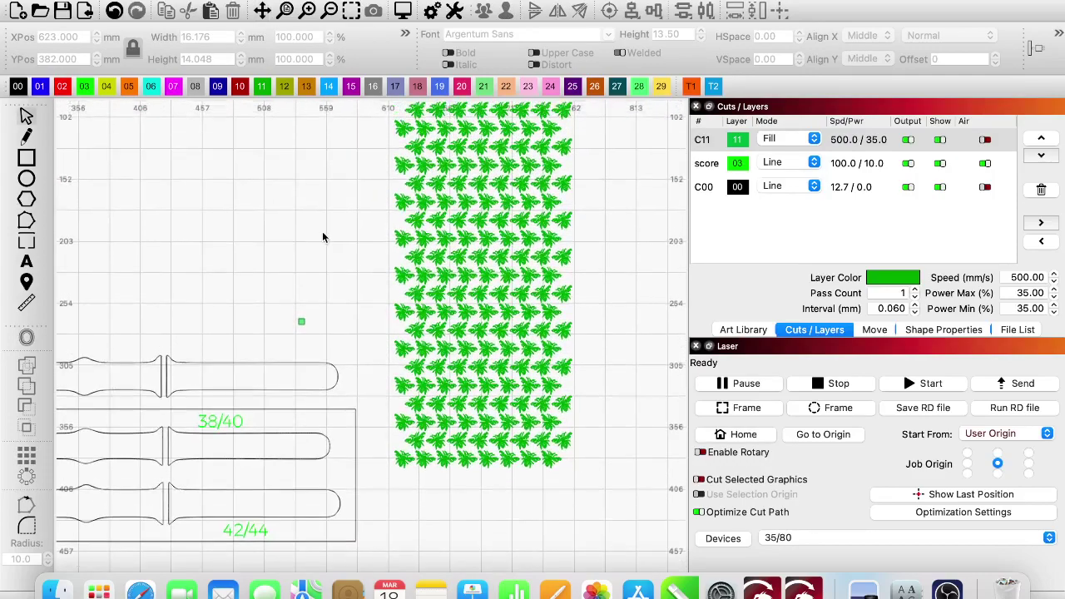
scroll(323, 237, "down", 3)
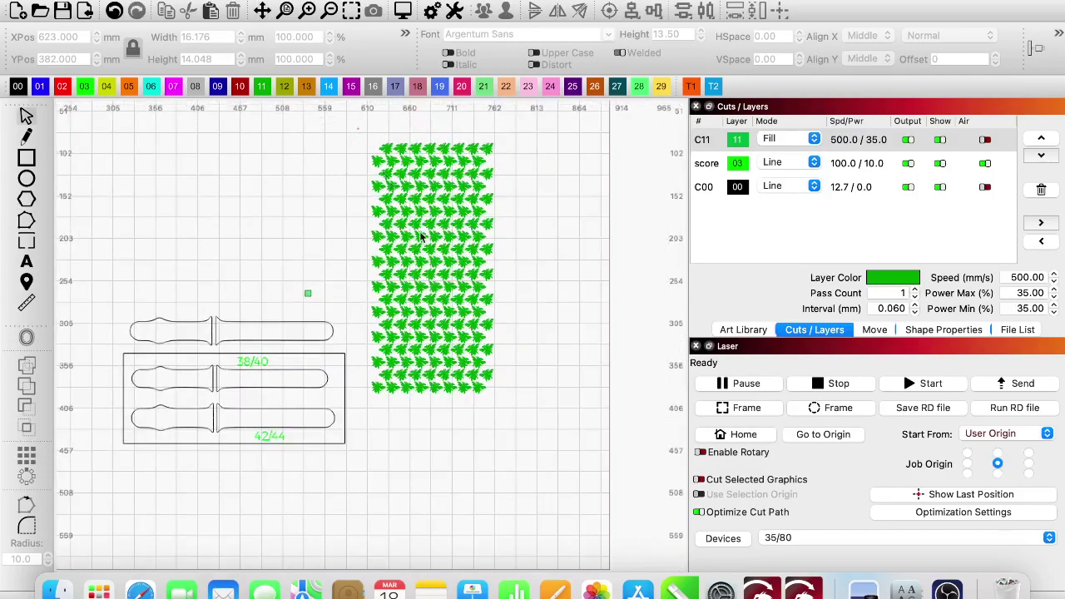
left_click_drag(356, 127, 522, 403)
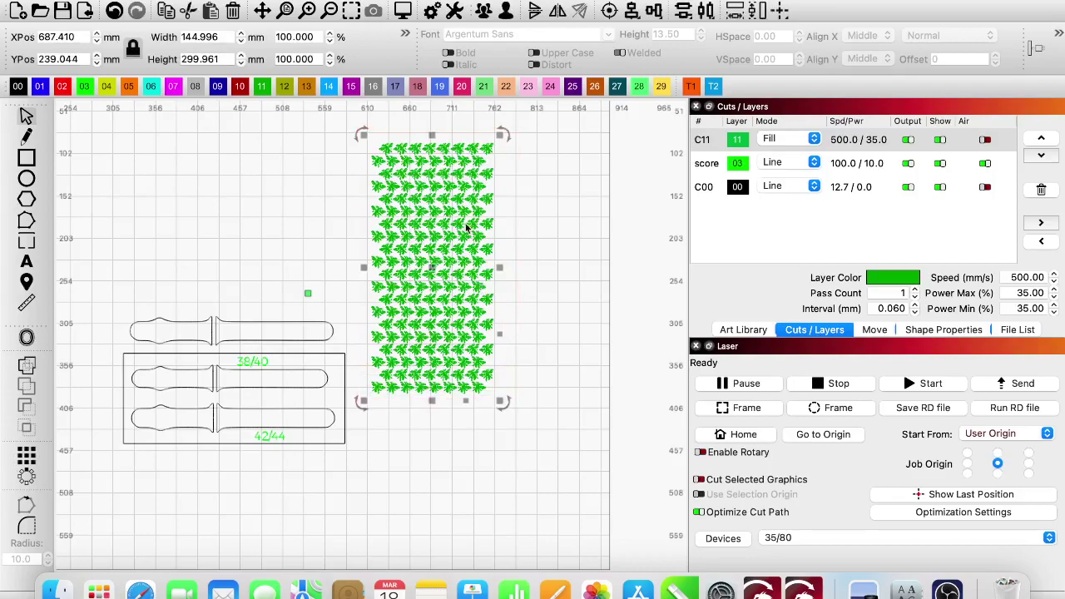
left_click(485, 11)
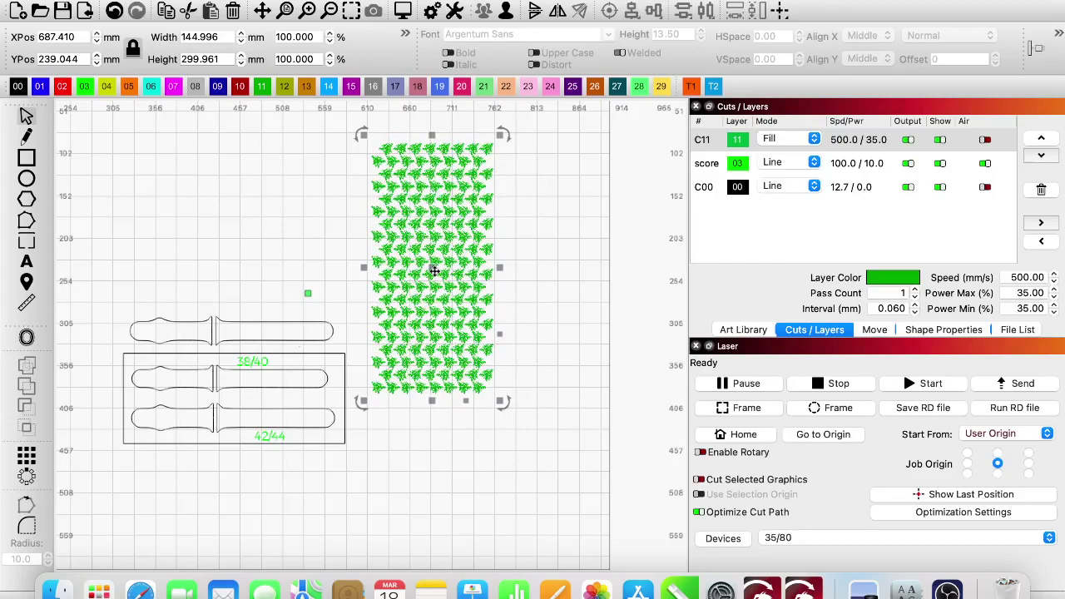
Step: Rotate the grouped bee grid 90° and select the upper band outline to compare
key("super+r")
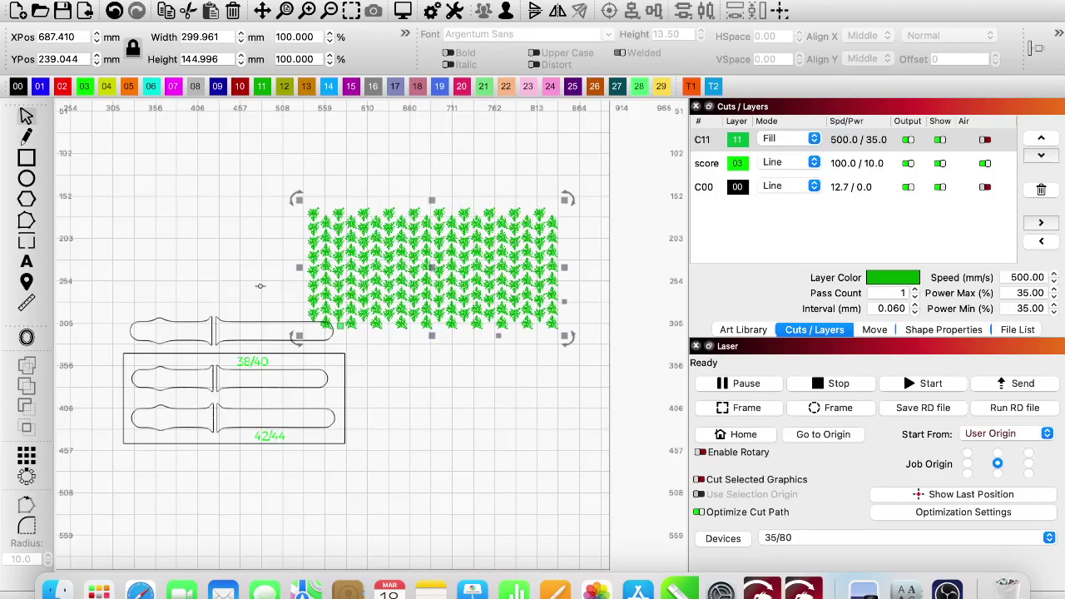
left_click(225, 321)
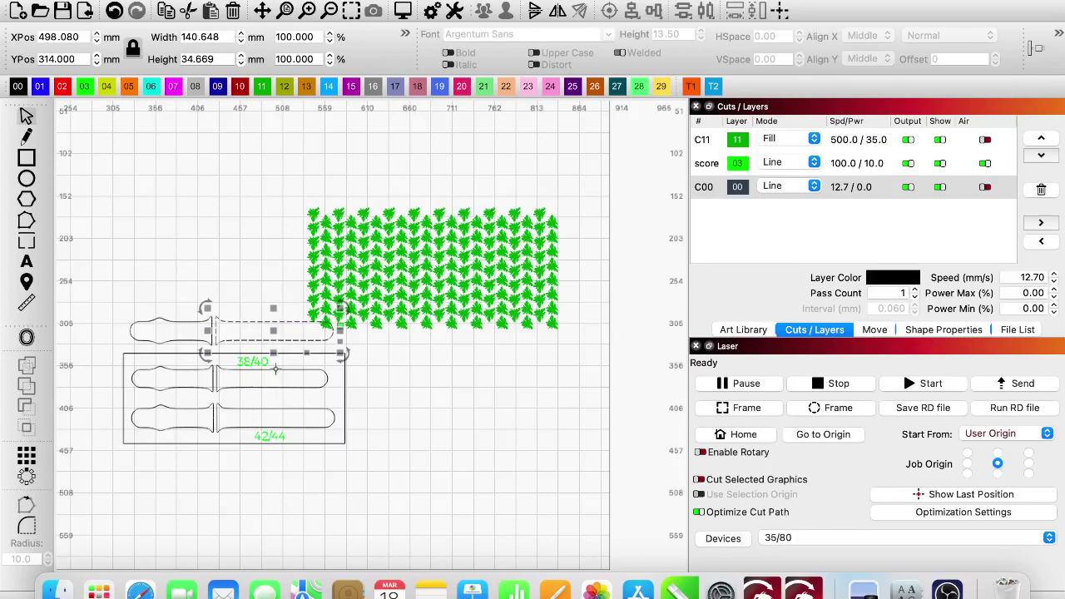
Step: Drag the bee grid left above the upper band outline, centred at X 441 mm, Y 217 mm
left_click(247, 306)
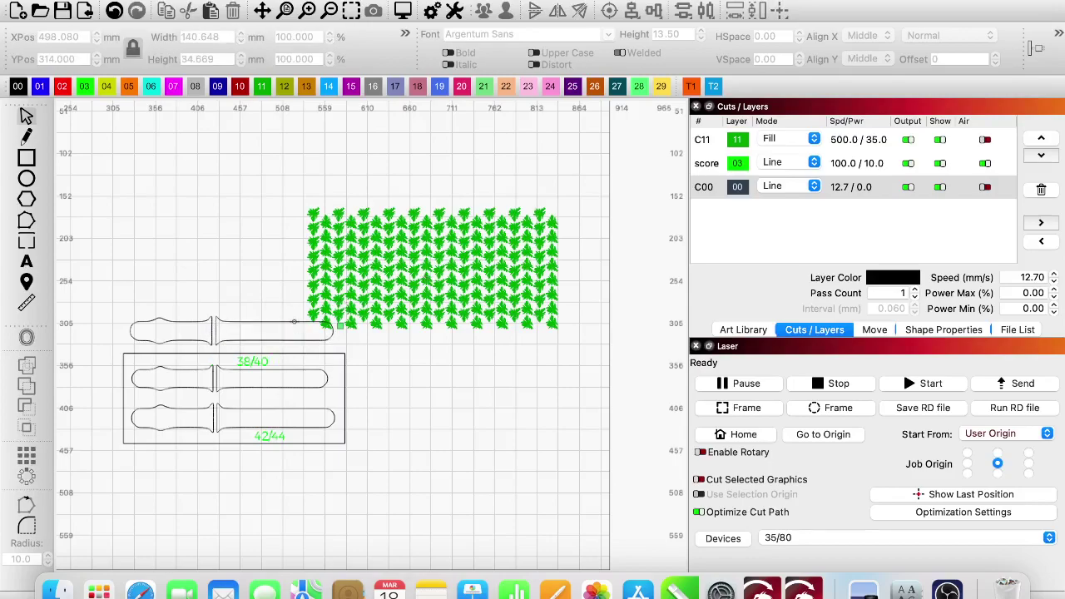
left_click(421, 267)
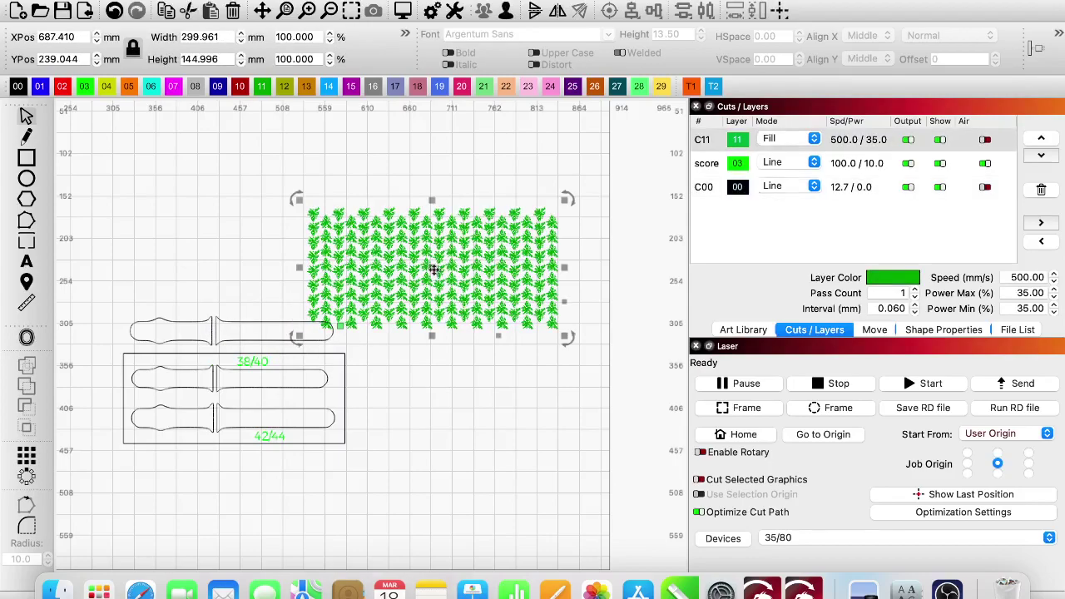
left_click_drag(387, 266, 217, 248)
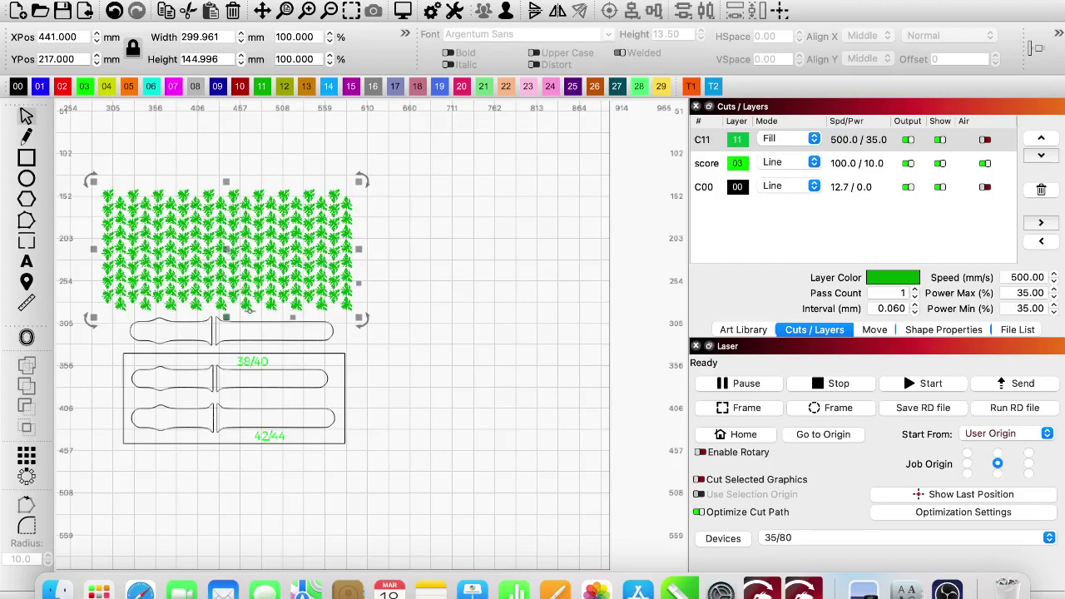
left_click(256, 320)
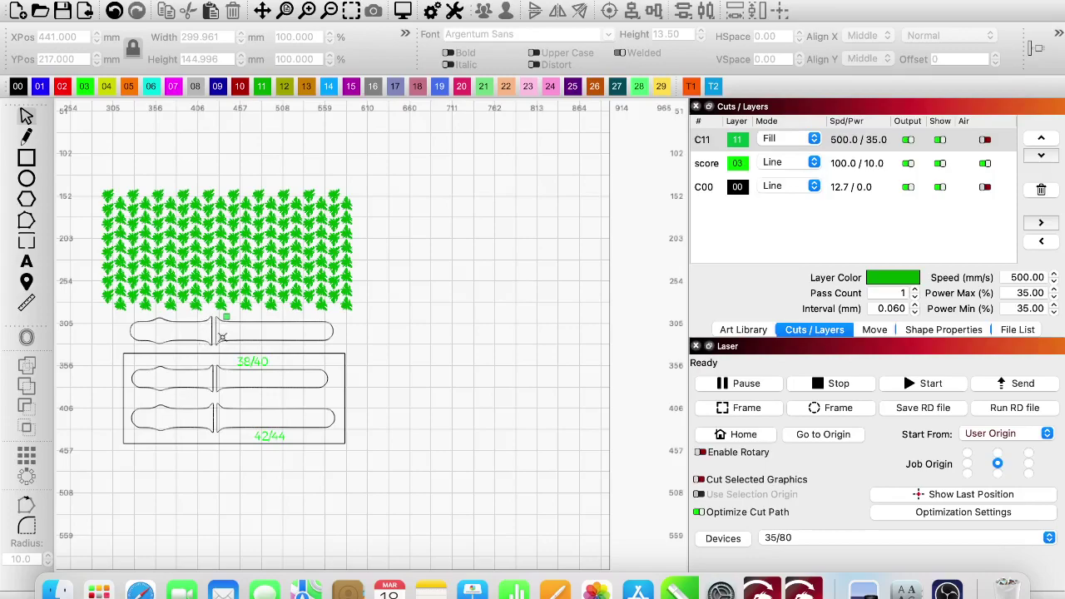
left_click(259, 304)
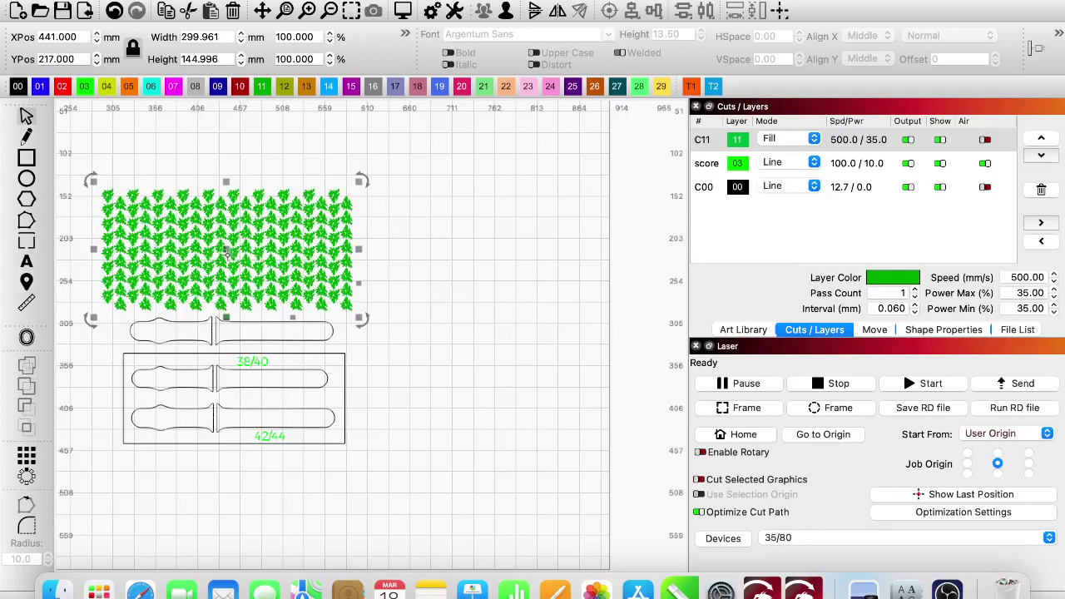
Step: Duplicate the bee grid upward and check the upper band pieces measure 242.808 × 34.686 mm together
left_click_drag(231, 191, 238, 71)
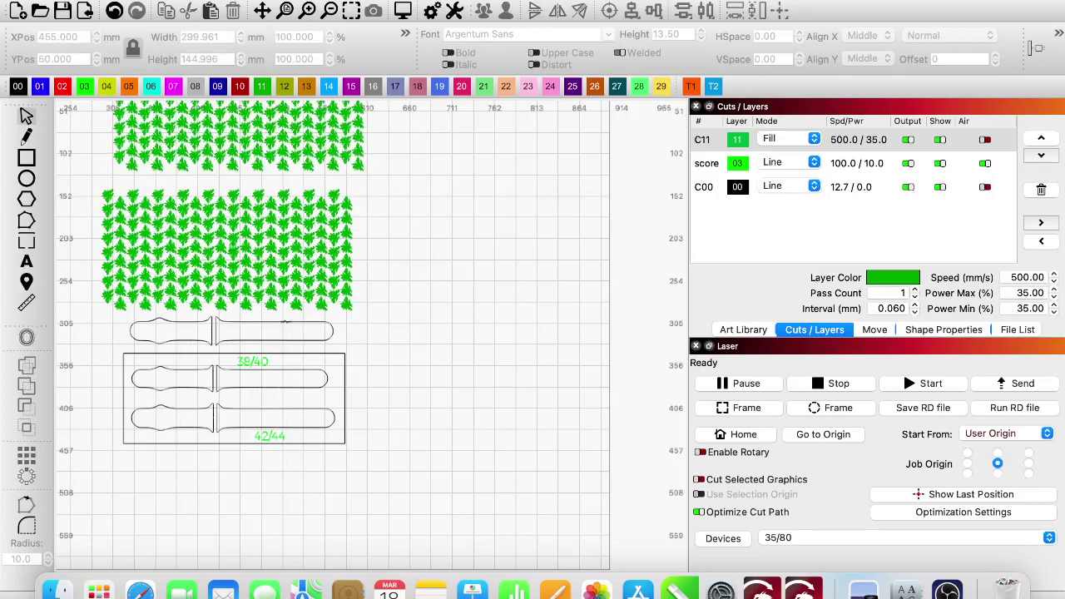
left_click(286, 322)
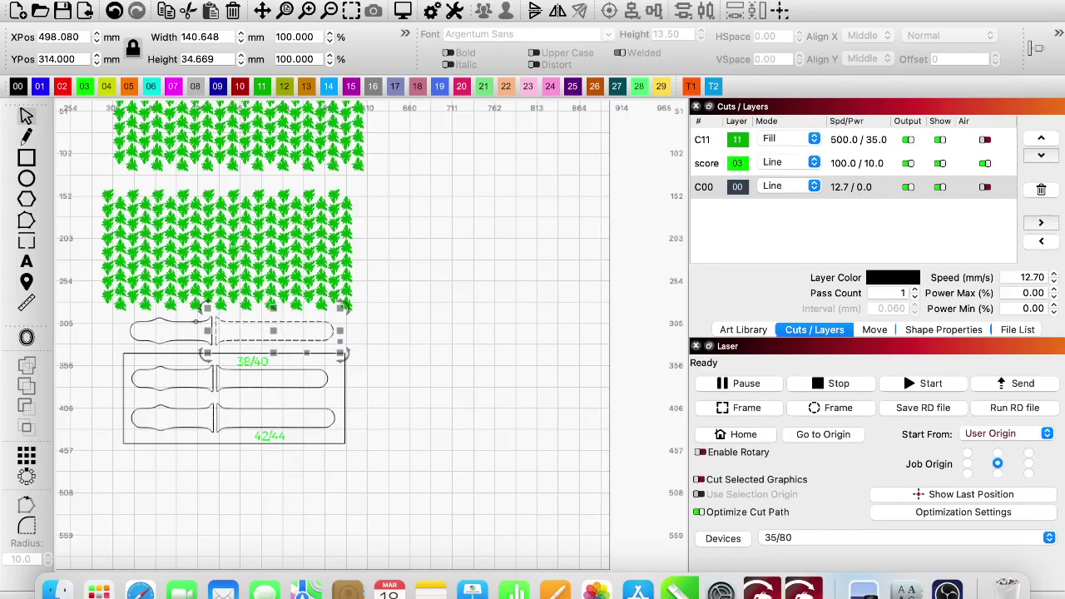
left_click(197, 321, "shift")
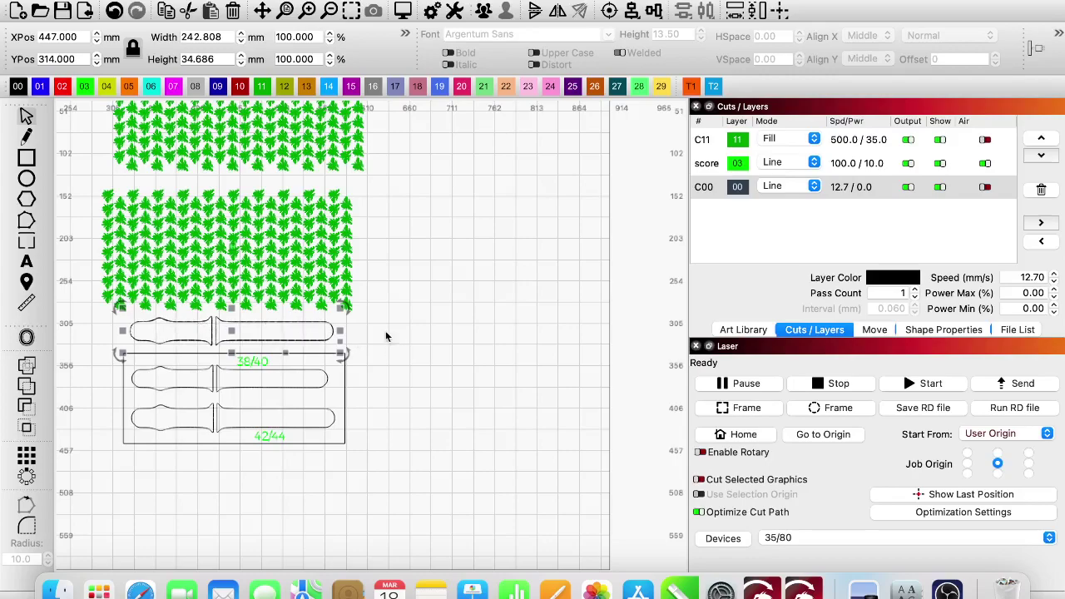
left_click(274, 270)
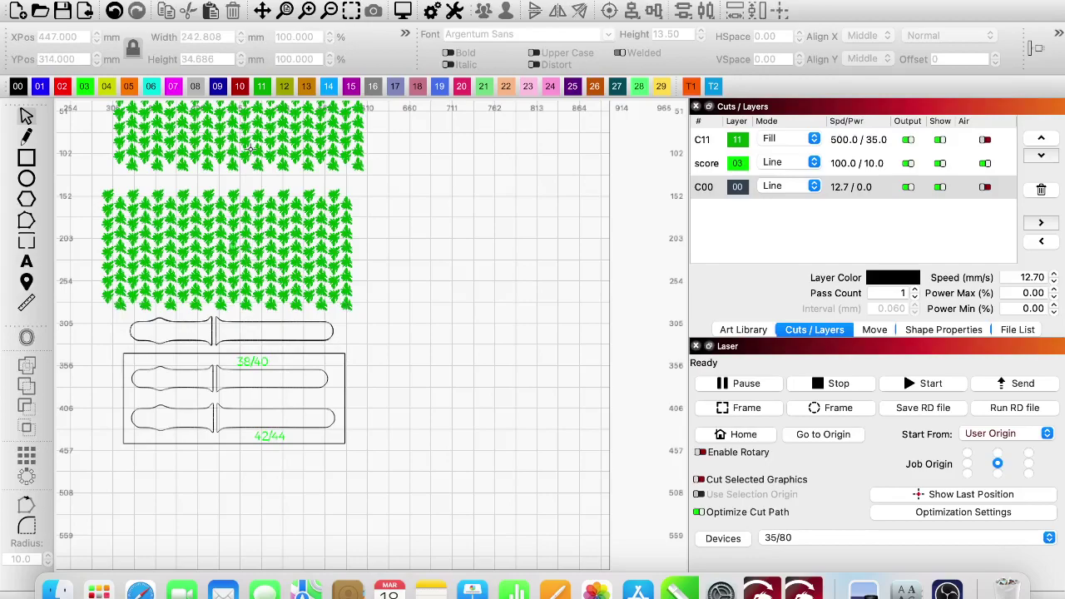
Step: Drag and nudge the lower bee grid over the top band's left piece, centred at X 301.604, Y 300.430 mm
left_click(249, 245)
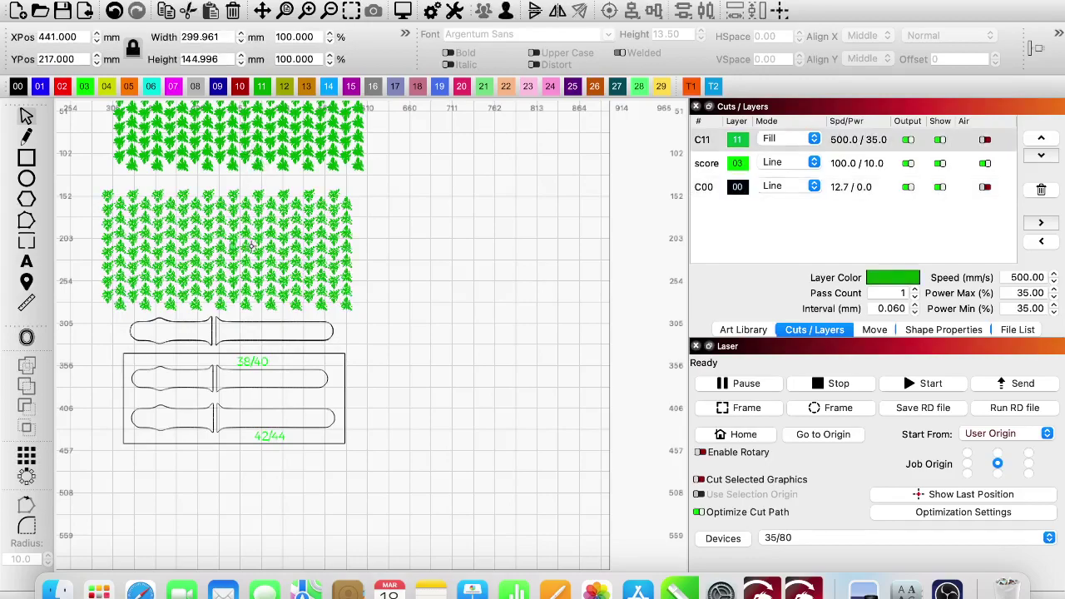
left_click_drag(273, 286, 369, 349)
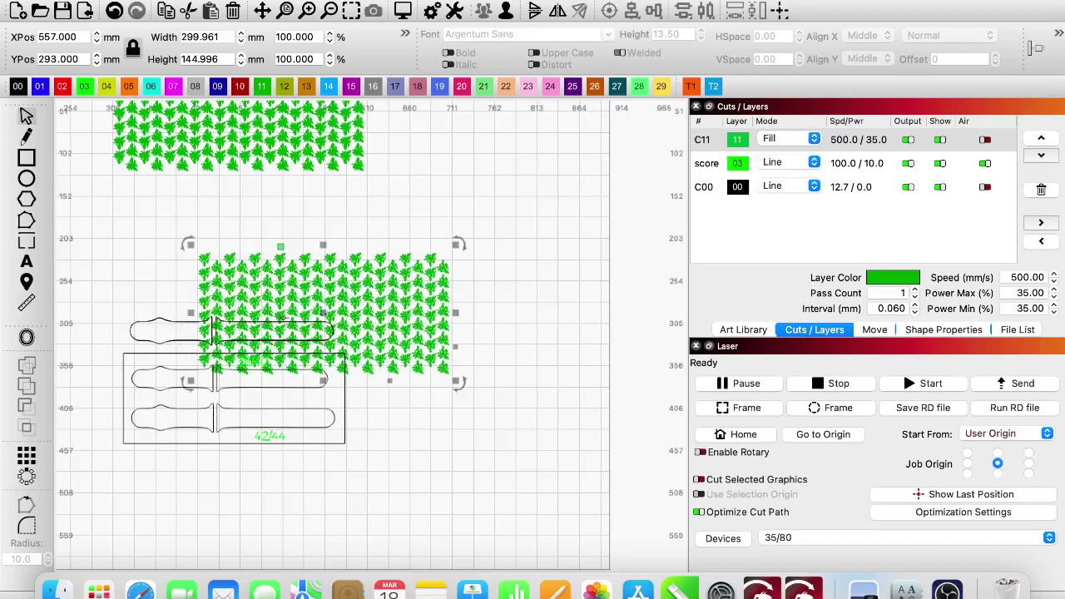
scroll(277, 317, "up", 5)
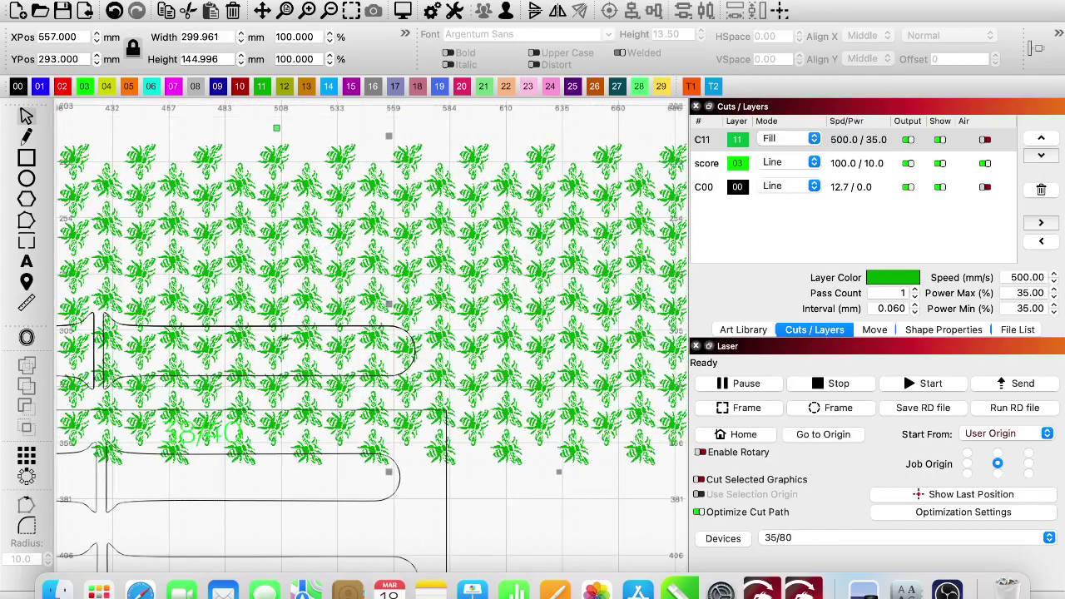
scroll(285, 324, "up", 1)
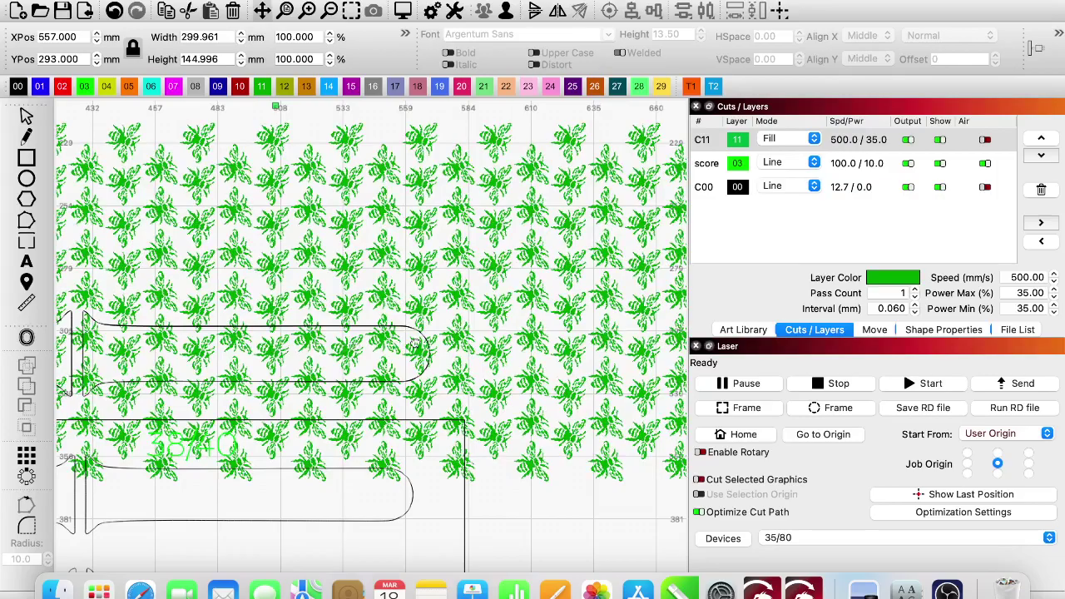
scroll(414, 343, "left", 10)
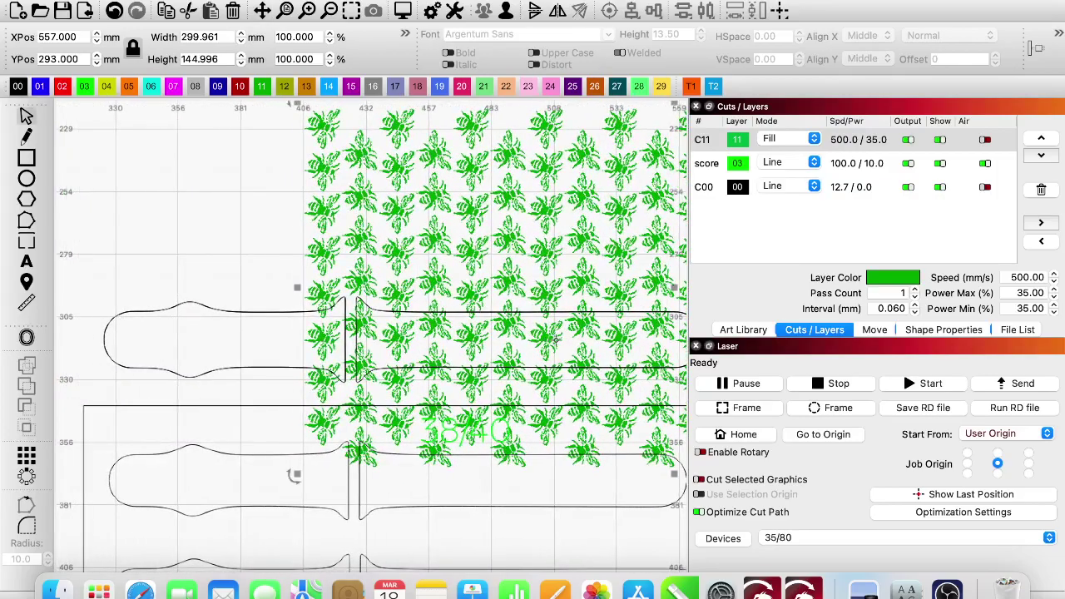
left_click_drag(556, 339, 396, 340)
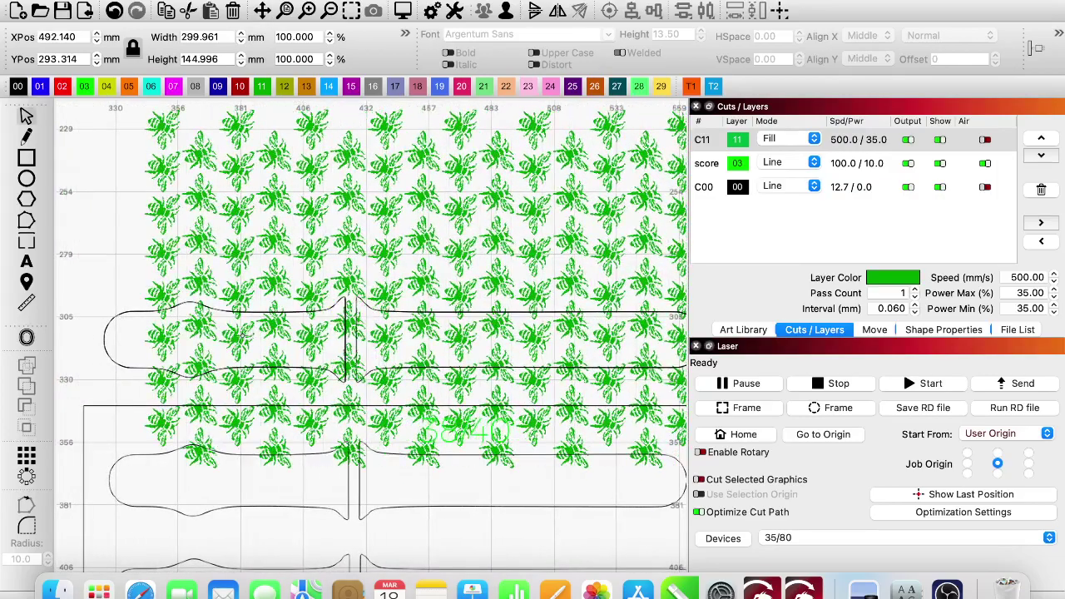
left_click_drag(478, 338, 29, 354)
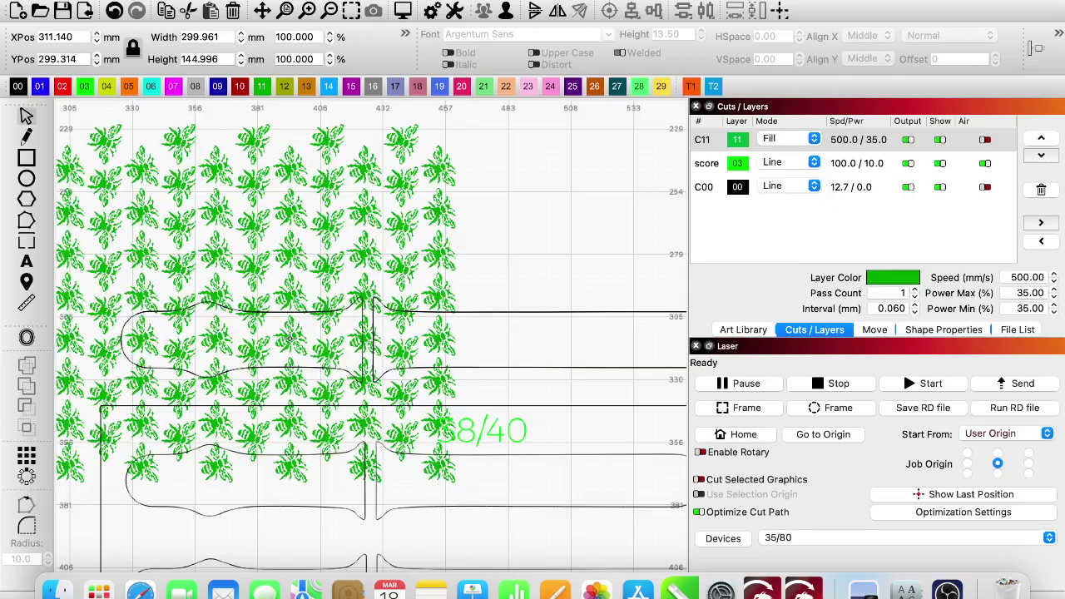
left_click_drag(290, 338, 268, 337)
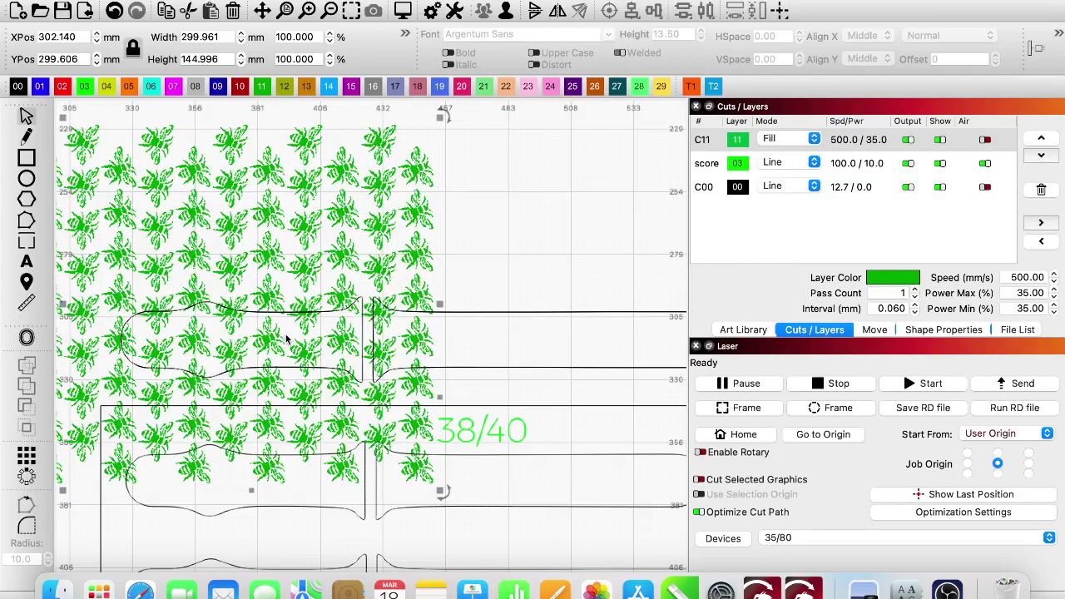
scroll(287, 339, "up", 5)
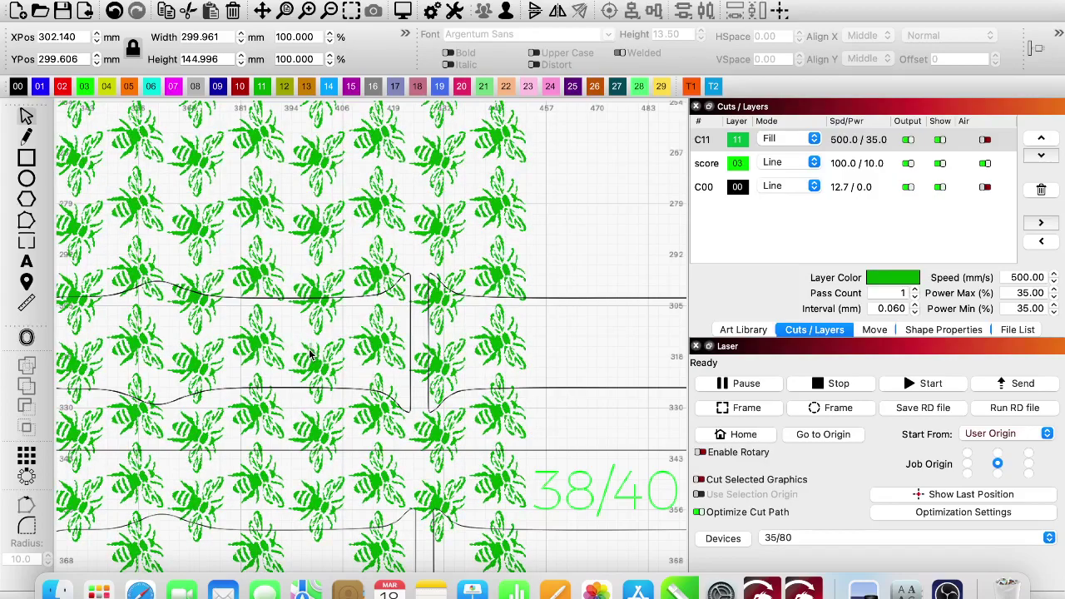
left_click_drag(310, 353, 308, 360)
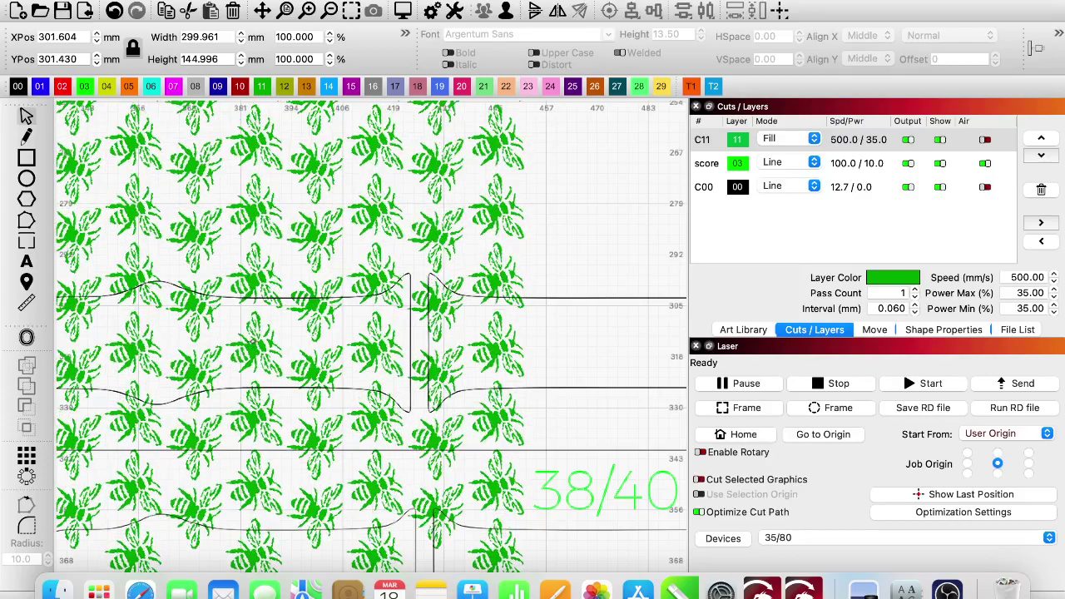
key("Up")
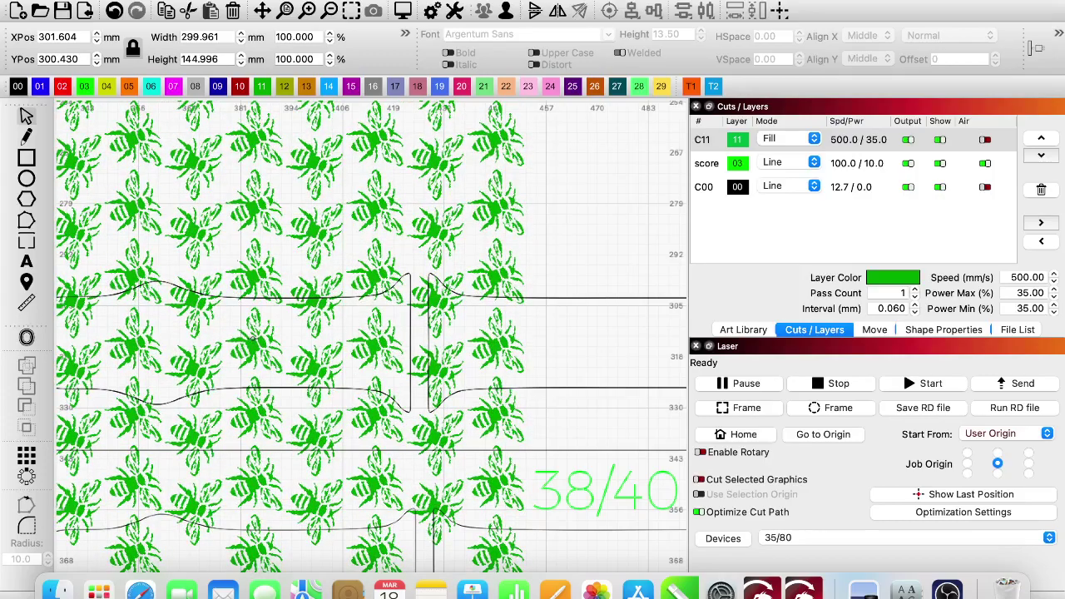
Step: Boolean-intersect the bee grid with the short band piece, leaving a 97.799 × 34.686 mm bee-filled shape
scroll(253, 338, "down", 3)
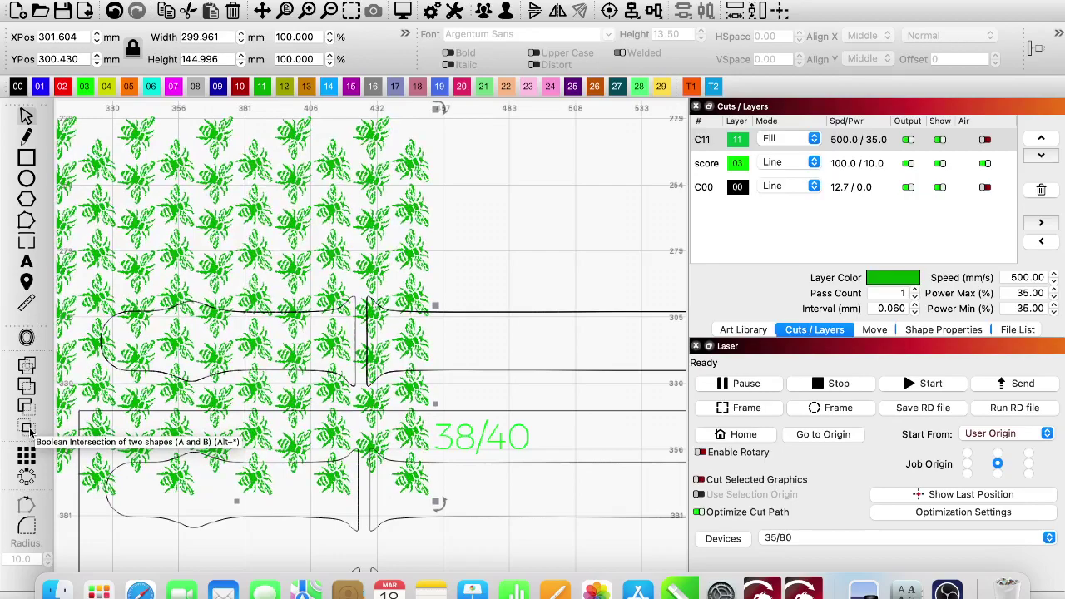
left_click(27, 428)
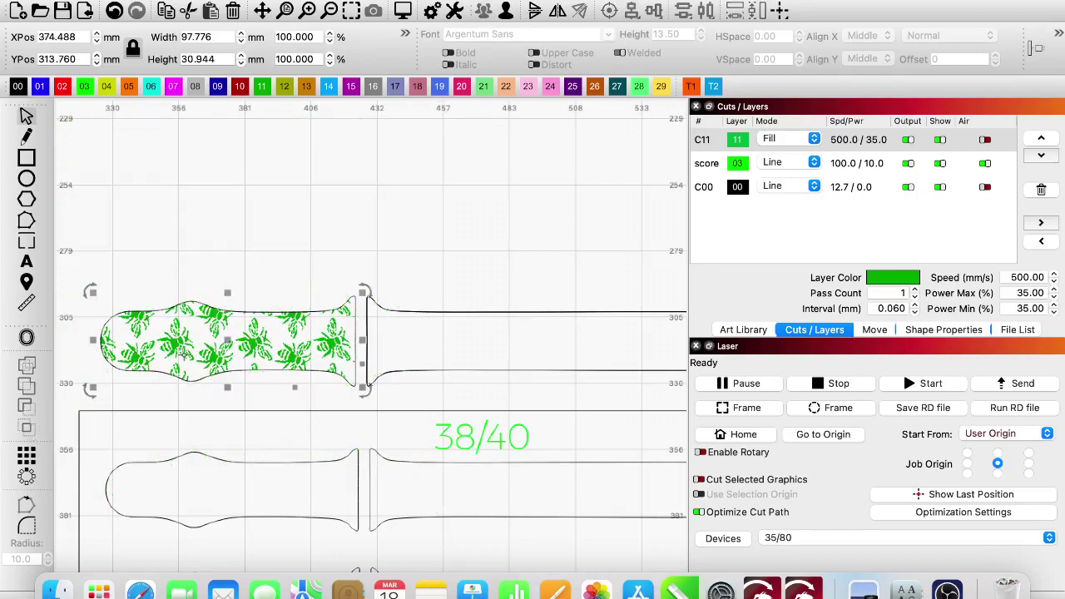
left_click(268, 291)
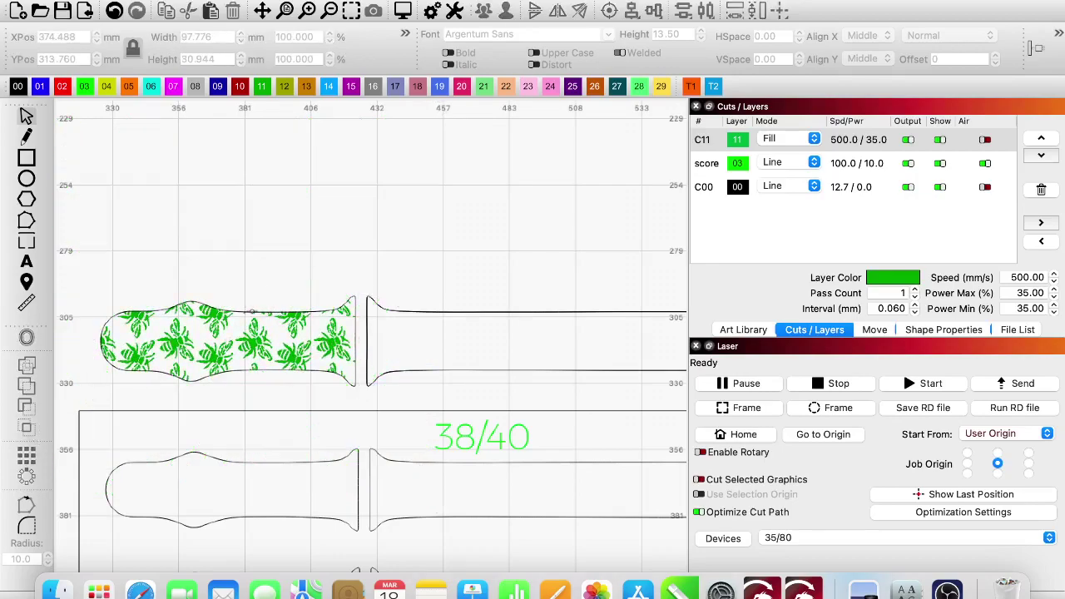
left_click(240, 311)
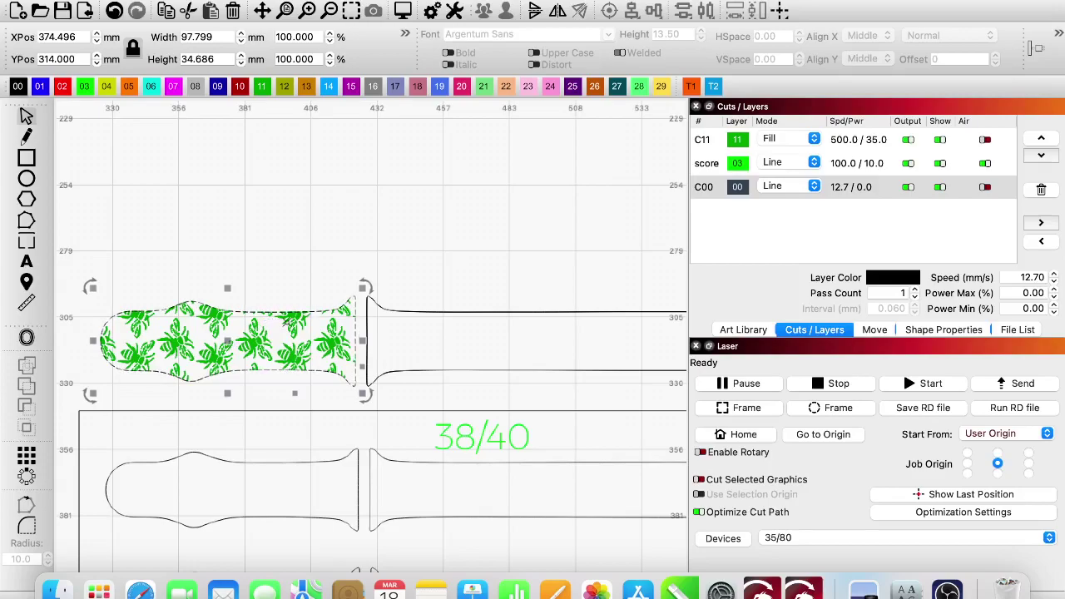
Step: Drag the second bee grid onto the upper band's long strap piece, centred at X 580.277, Y 295.339 mm
left_click(288, 279)
scroll(292, 278, "down", 4)
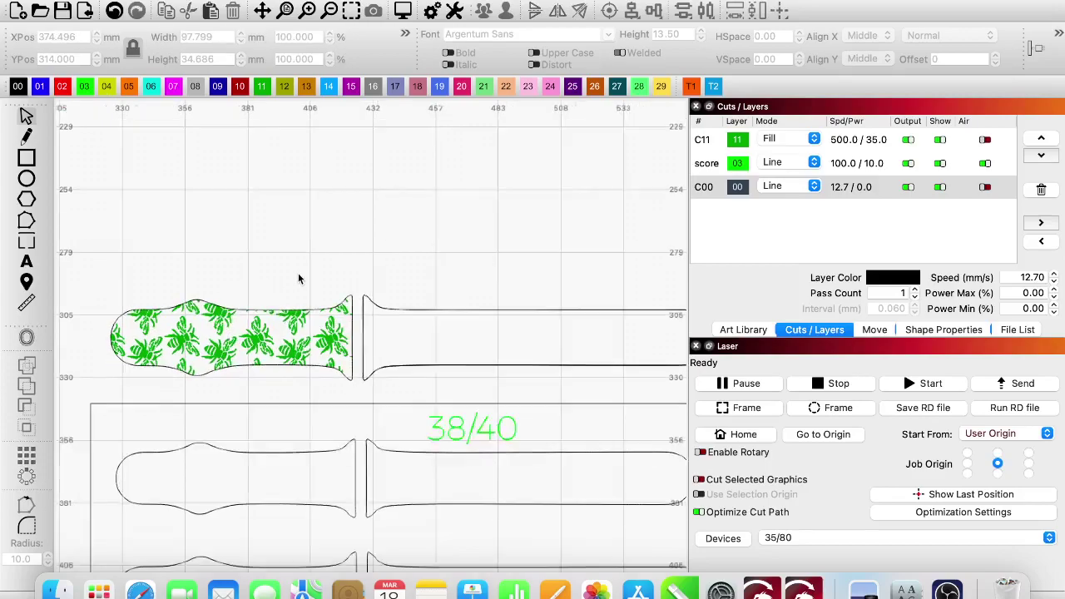
scroll(295, 298, "down", 5)
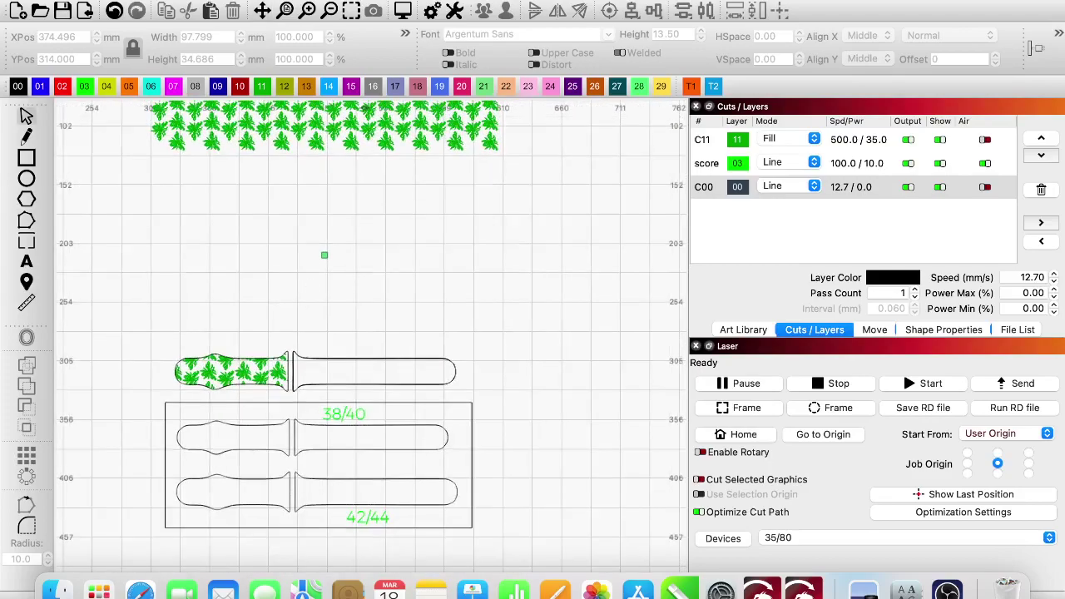
left_click_drag(364, 106, 352, 305)
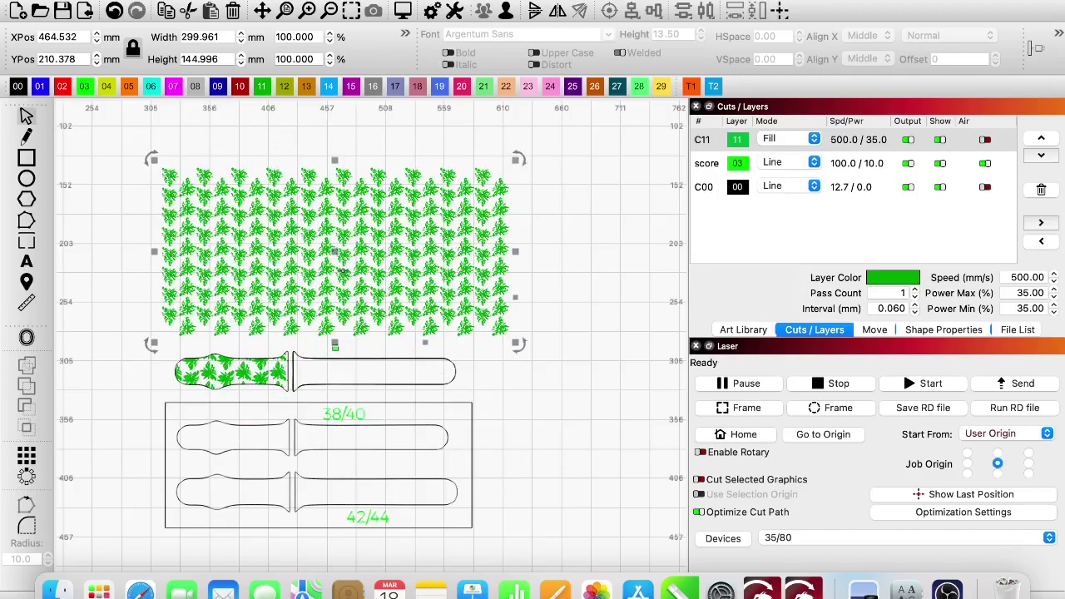
scroll(340, 264, "up", 3)
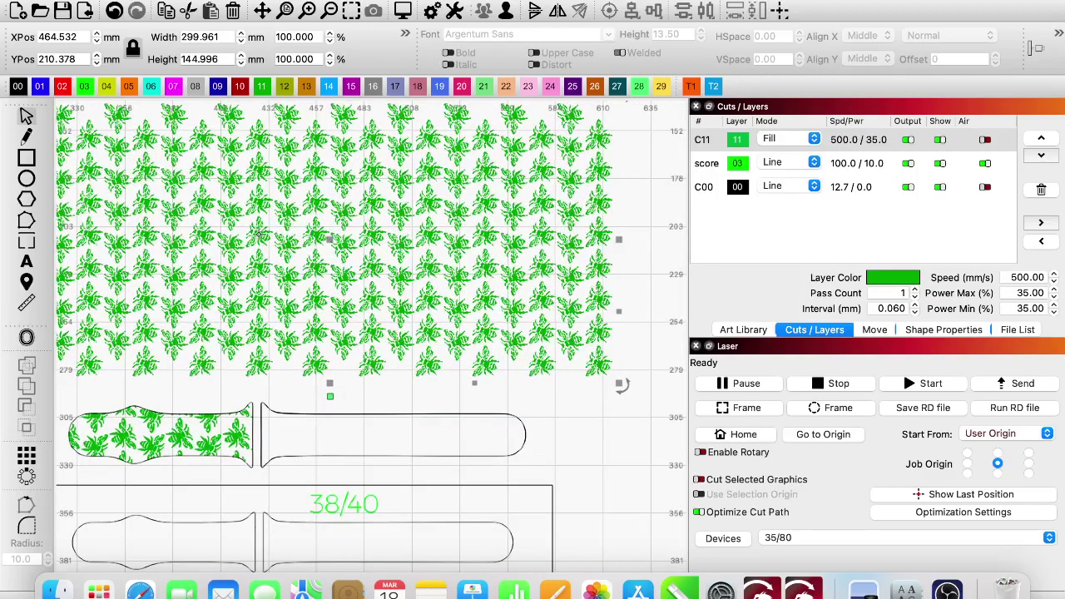
left_click_drag(324, 243, 439, 266)
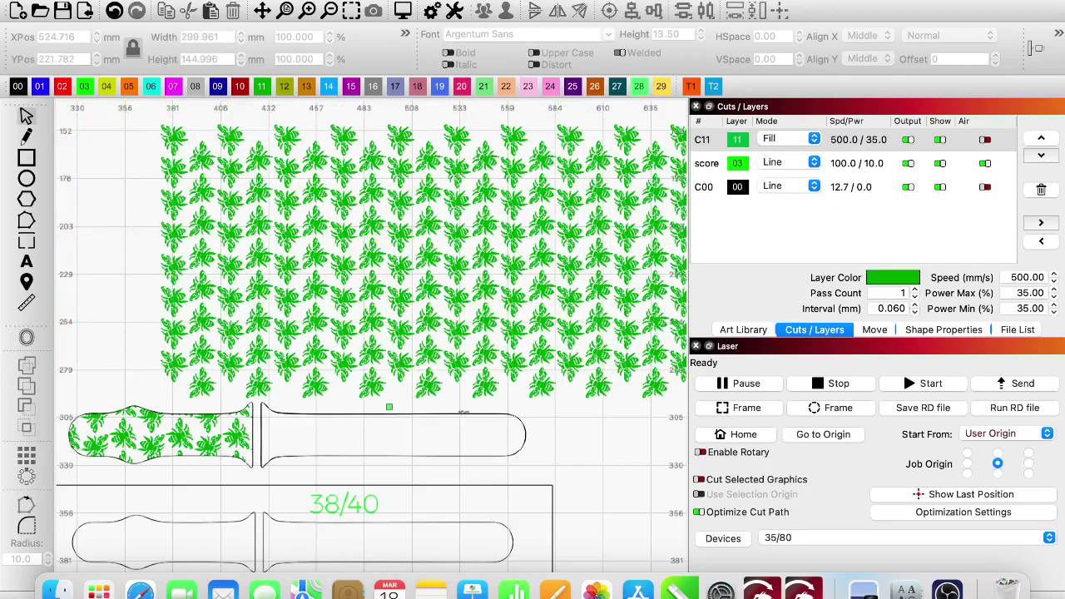
left_click(462, 414)
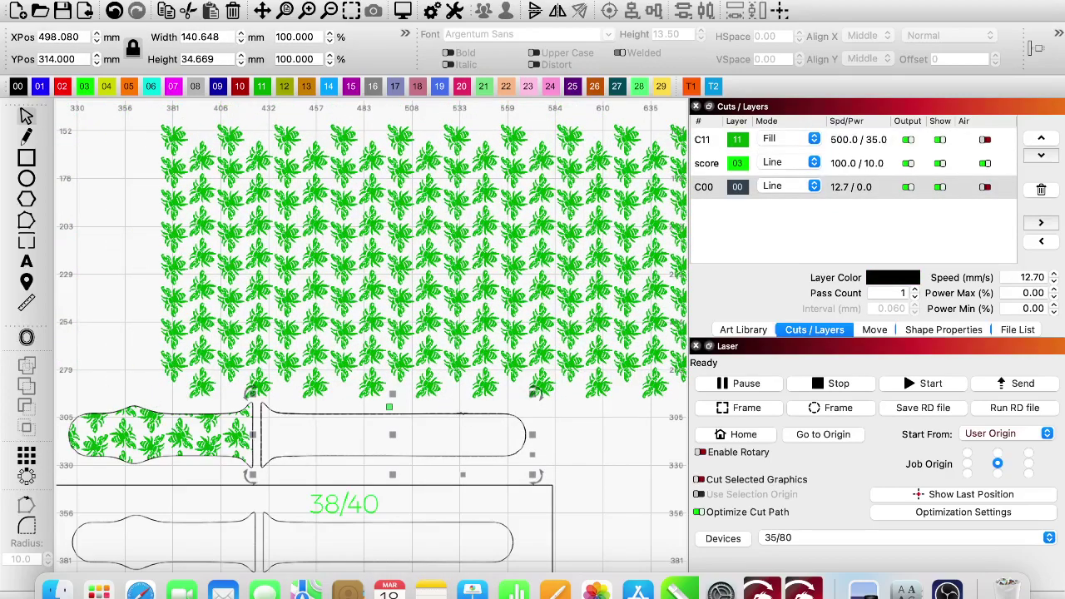
key("Escape")
left_click(304, 258)
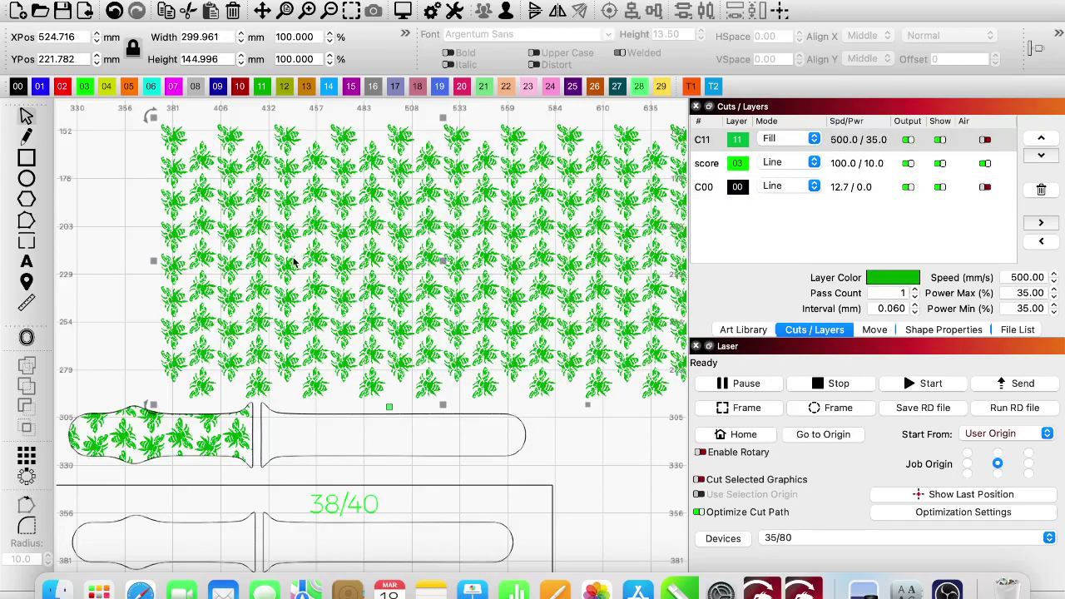
left_click_drag(287, 259, 393, 399)
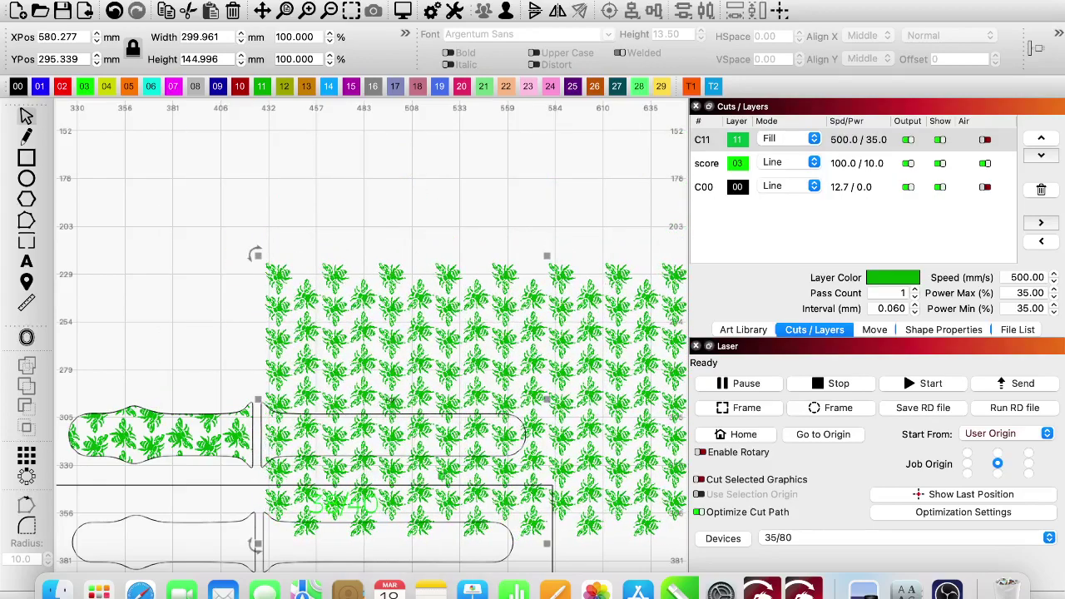
Step: Nudge the bee grid to X 579.204, Y 293.113 mm and widen it slightly leftward over the strap
scroll(390, 398, "up", 2)
scroll(396, 358, "up", 2)
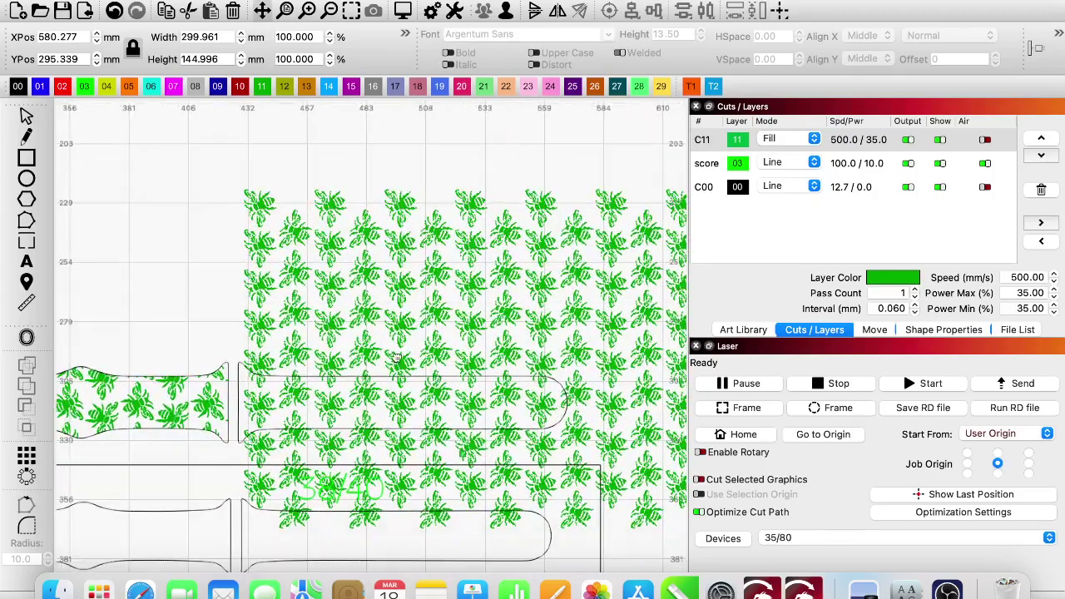
scroll(397, 357, "down", 5)
scroll(396, 358, "left", 3)
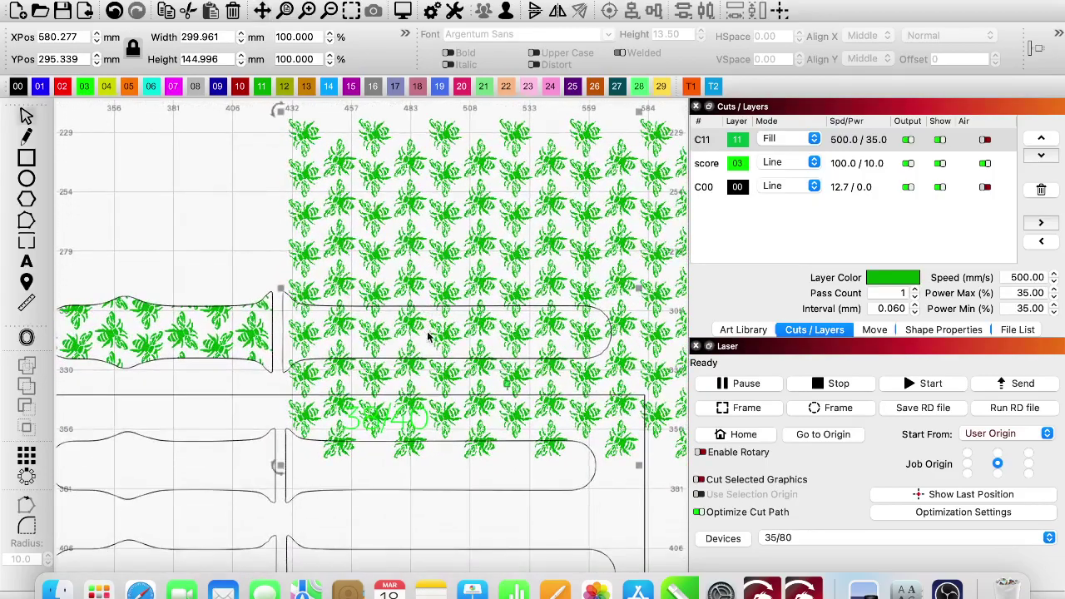
scroll(428, 337, "up", 5)
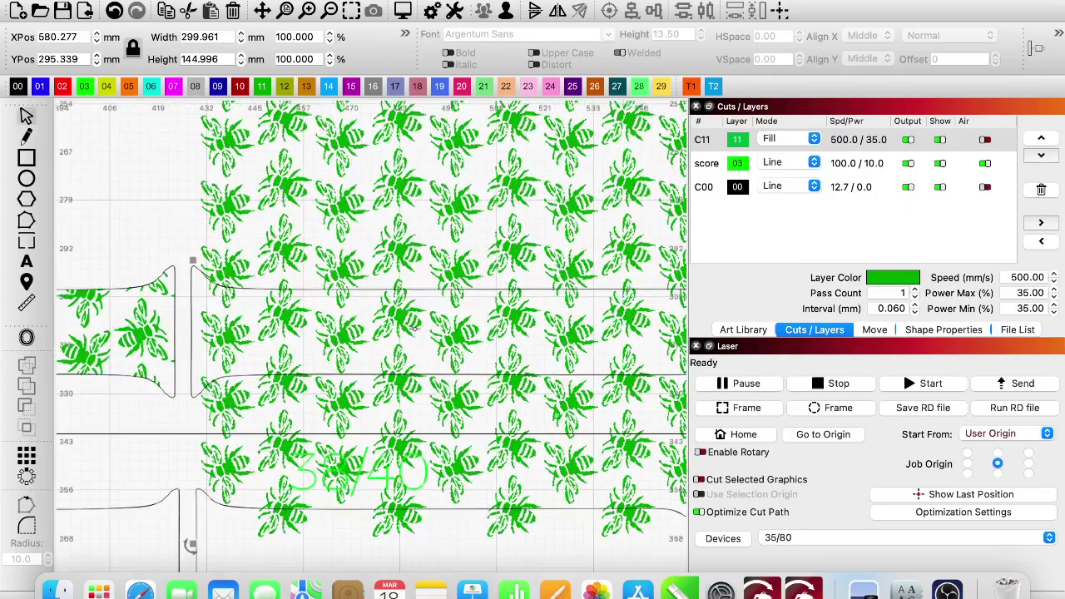
left_click_drag(401, 317, 401, 316)
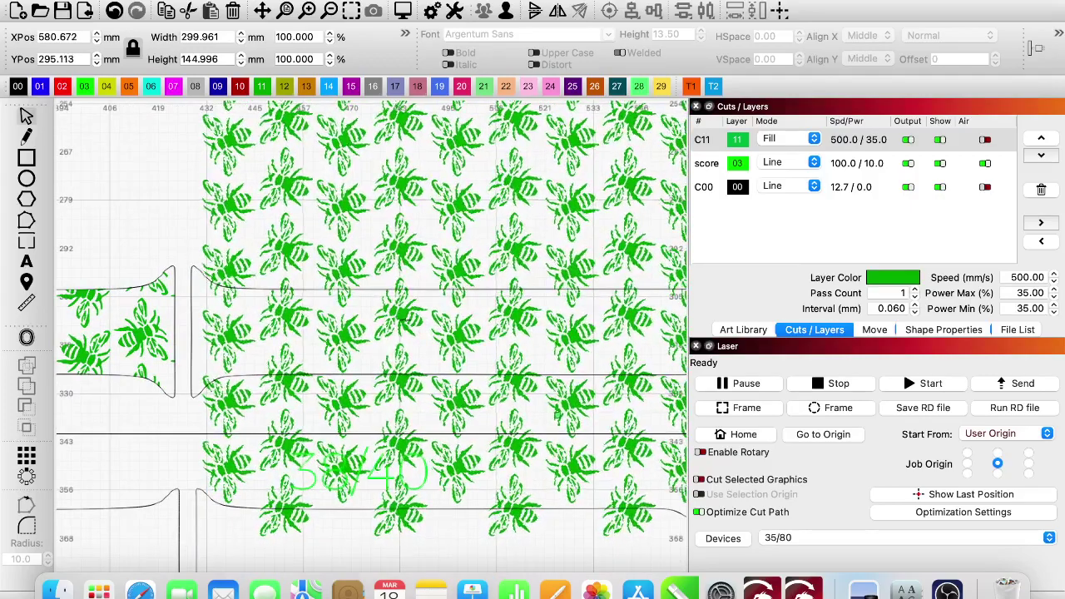
key("Up")
key("Right")
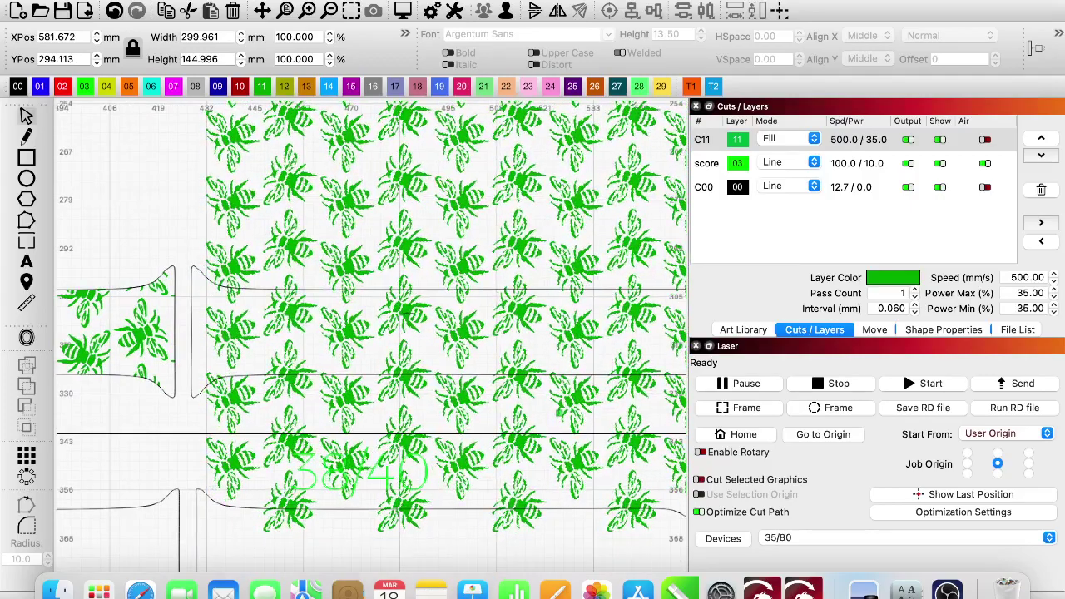
key("Up")
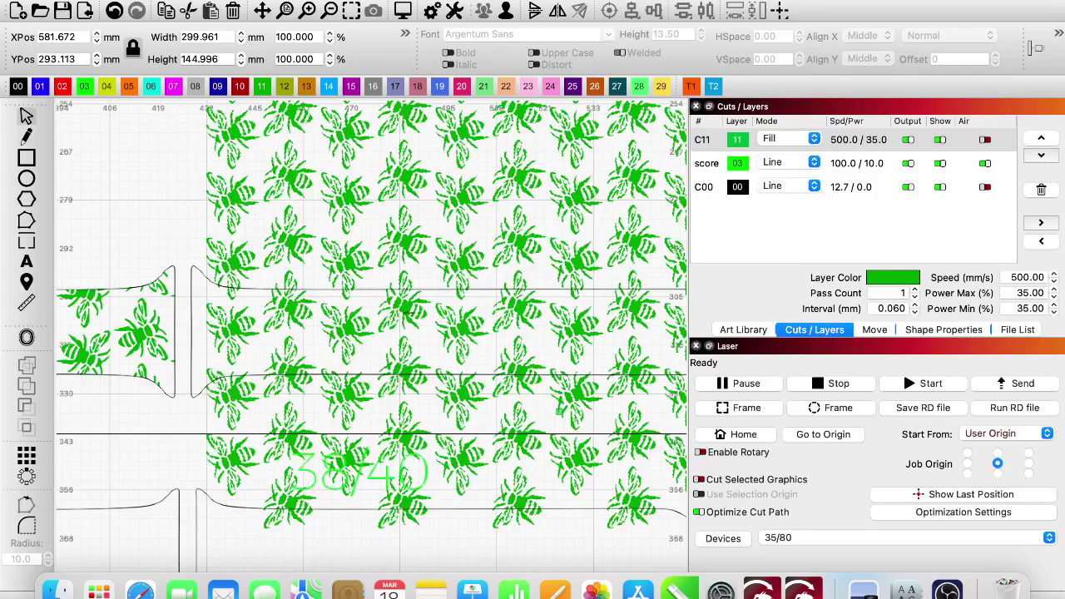
key("Left")
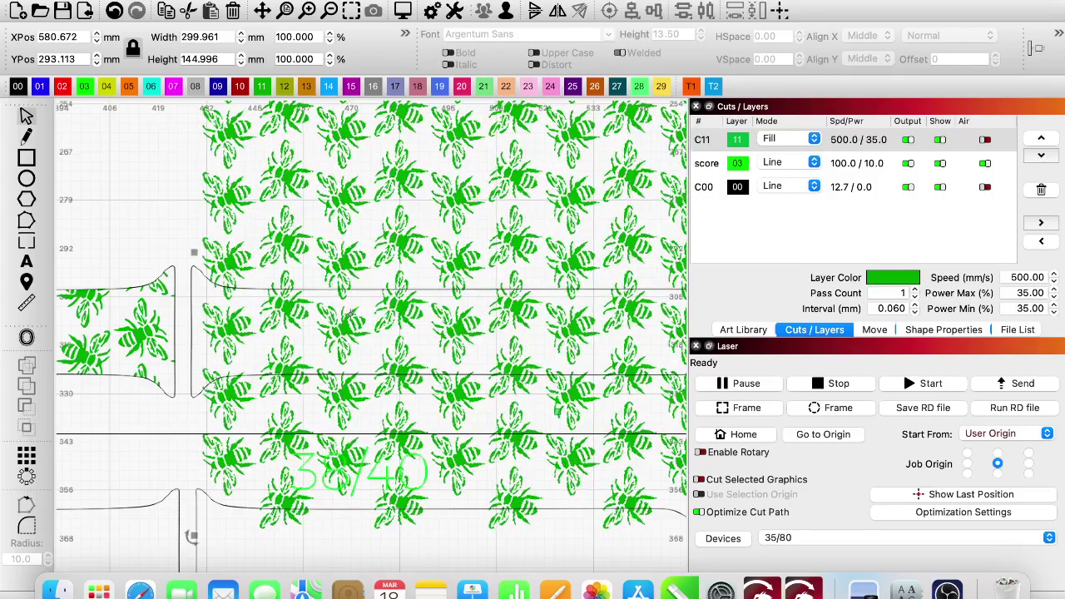
left_click_drag(191, 537, 181, 537)
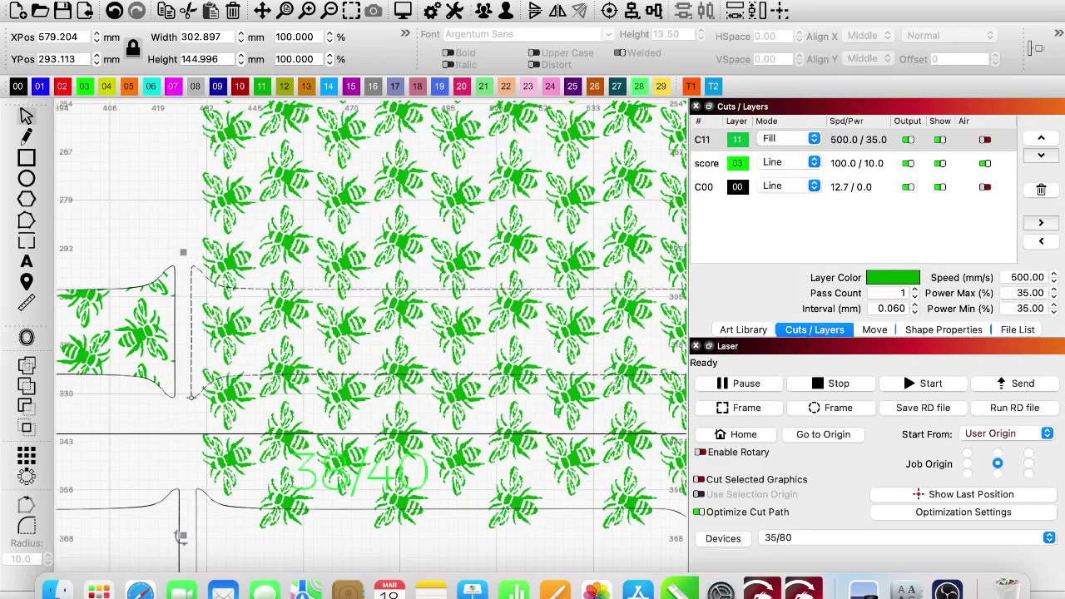
left_click(26, 427)
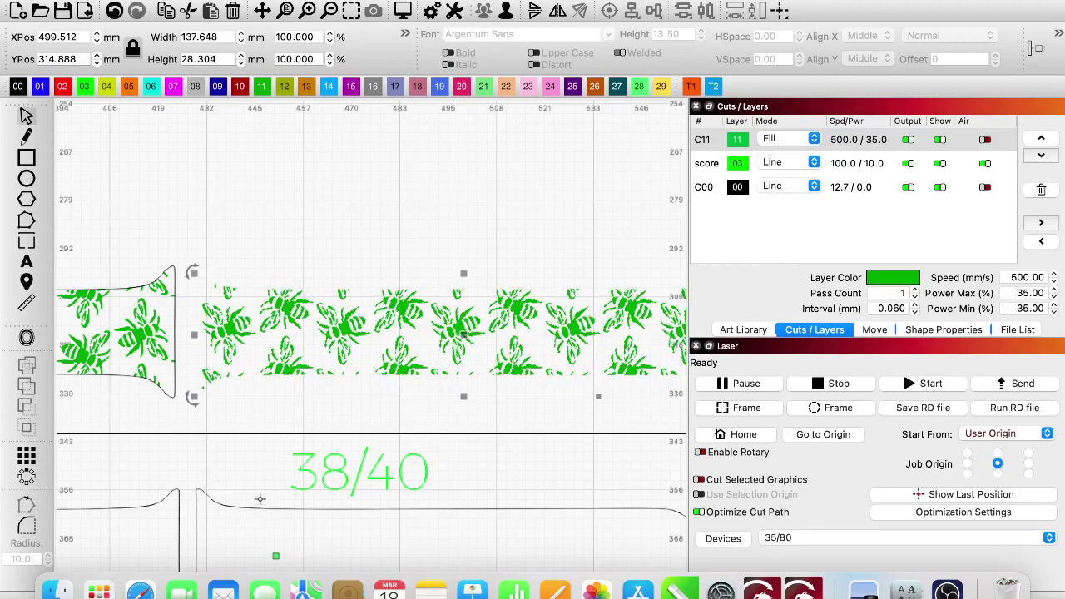
left_click(114, 10)
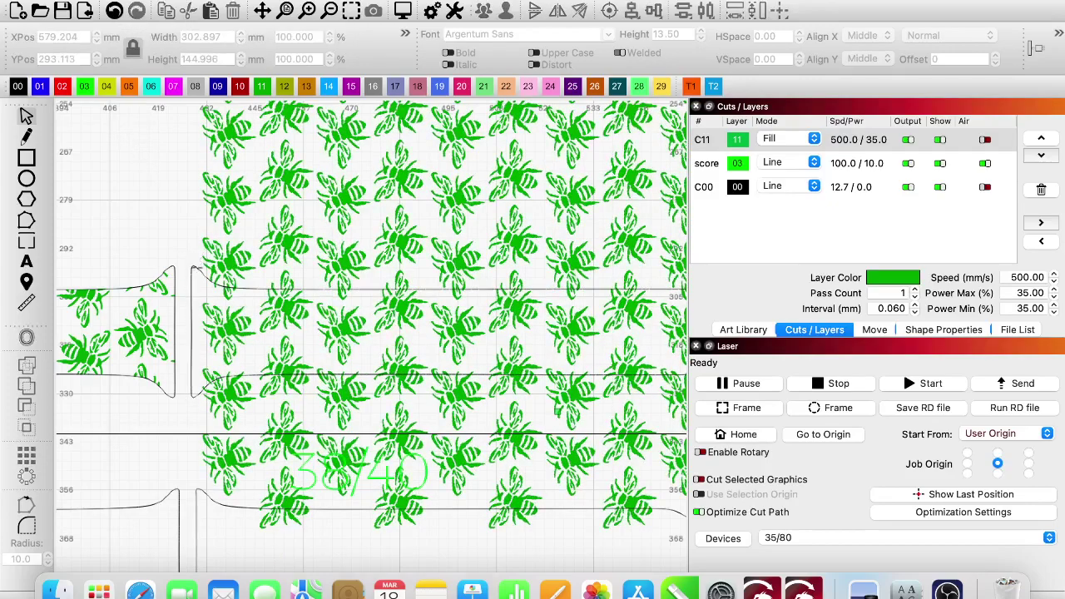
left_click(197, 268)
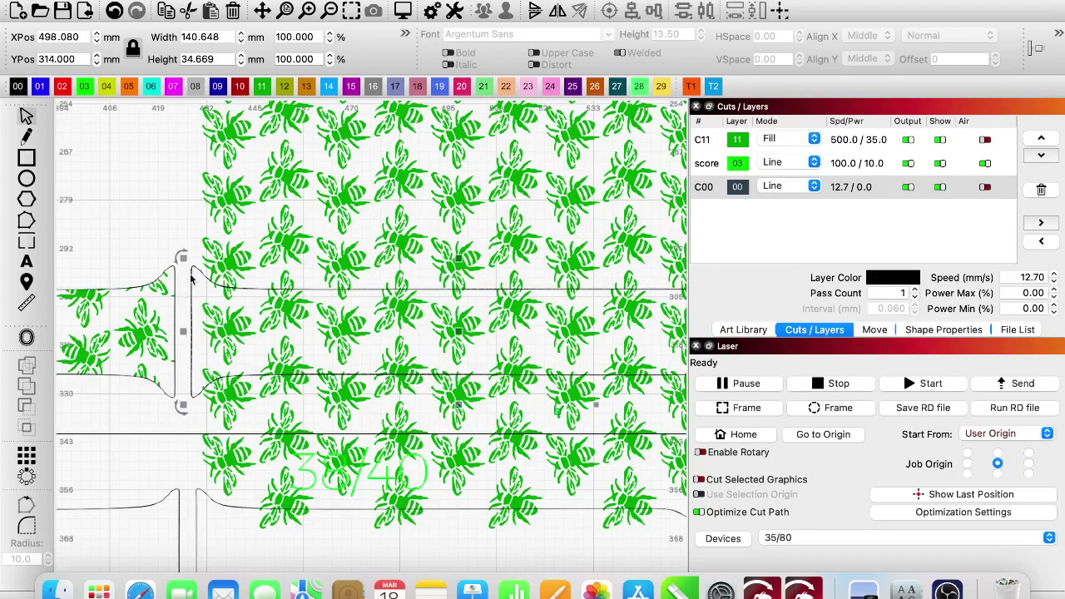
left_click(225, 260)
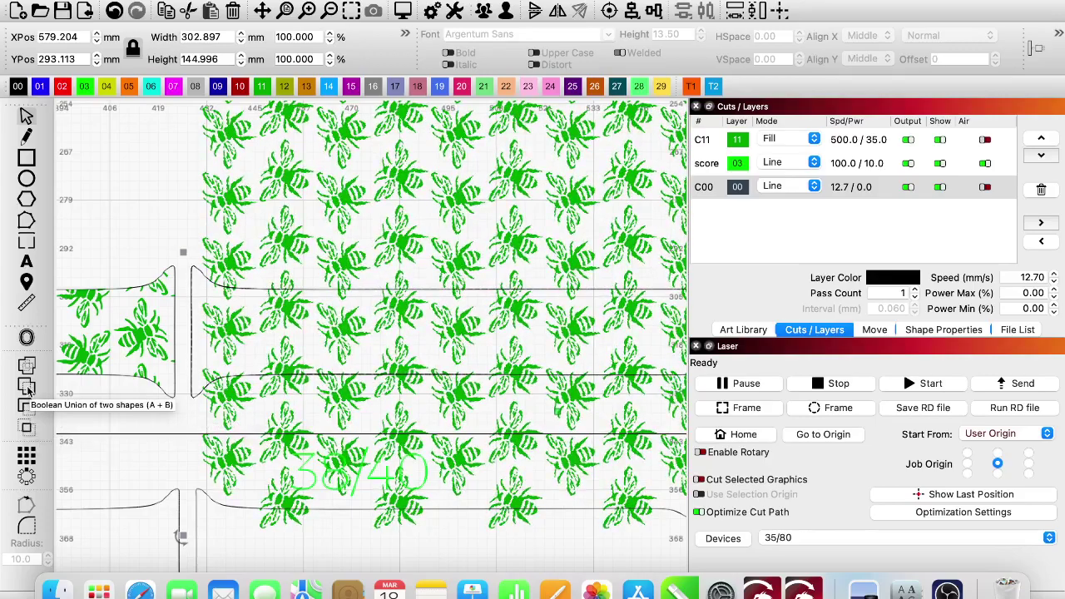
Step: Clip the bee pattern to the long strap outline with Boolean Intersection, then deselect
left_click(27, 431)
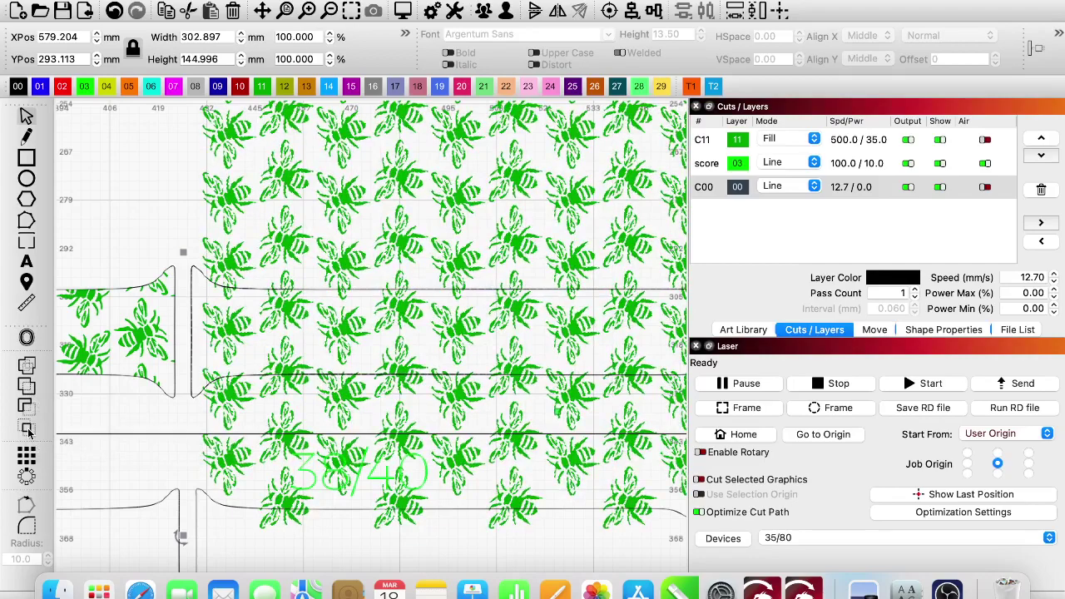
left_click(187, 373)
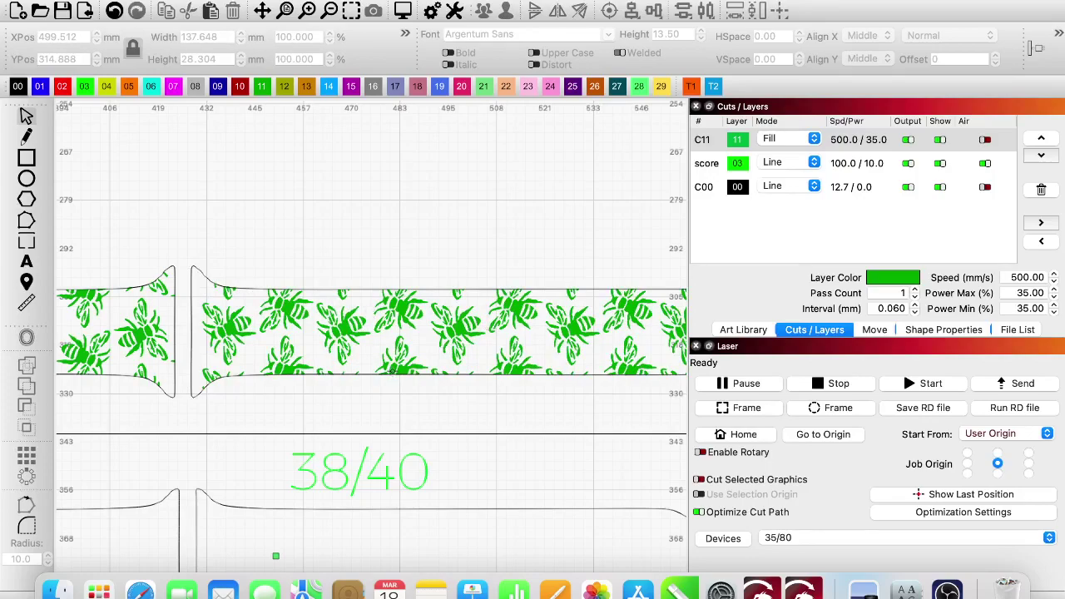
scroll(393, 371, "down", 5)
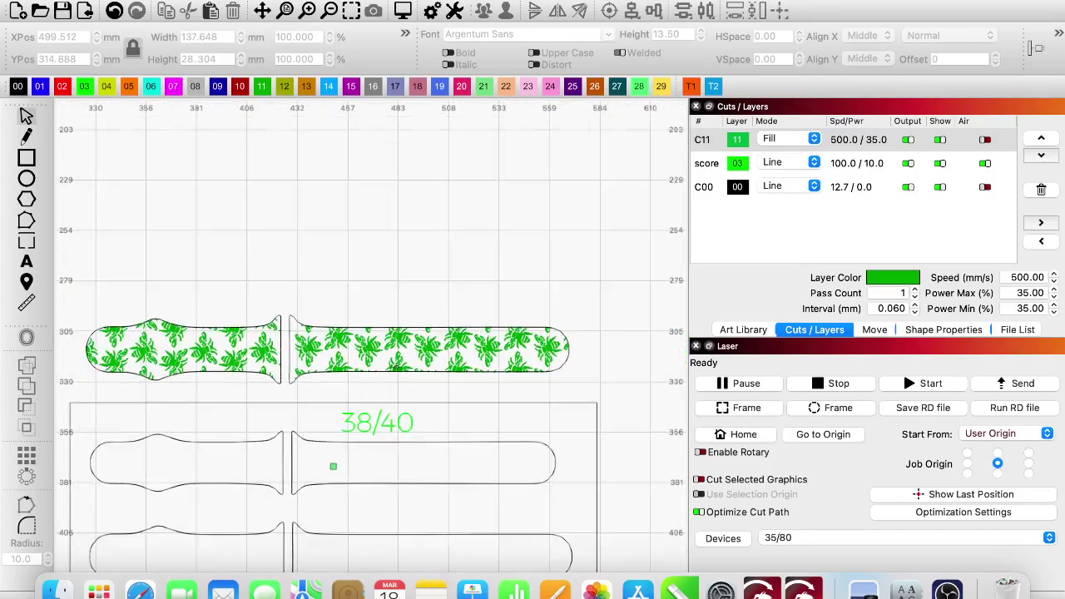
scroll(389, 365, "down", 2)
left_click_drag(371, 286, 369, 179)
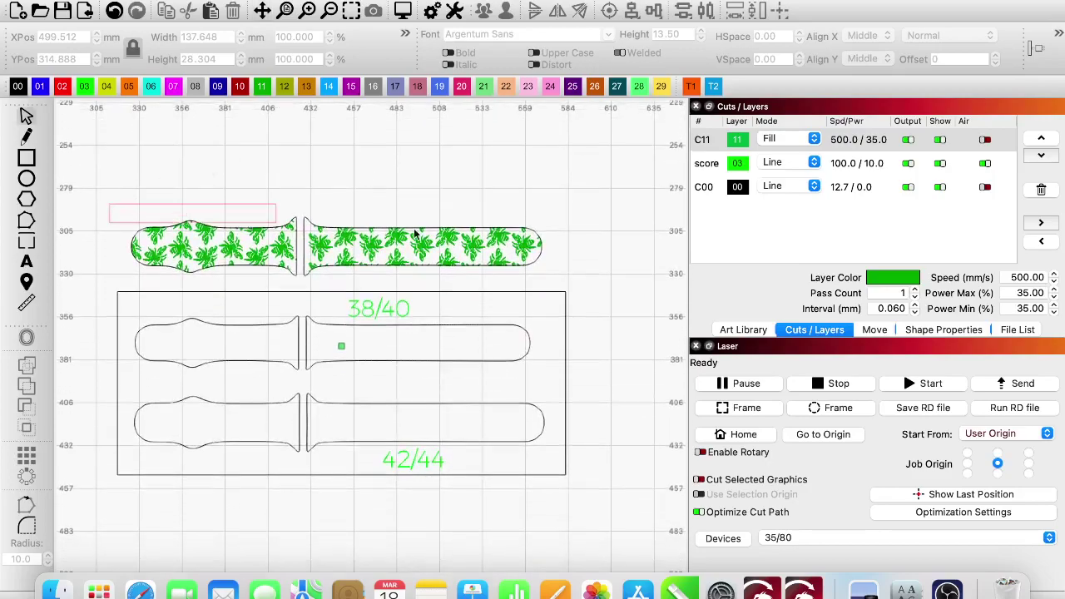
Step: Move both bee-filled band pieces into the jig's lower slot and back above the jig
left_click(335, 275)
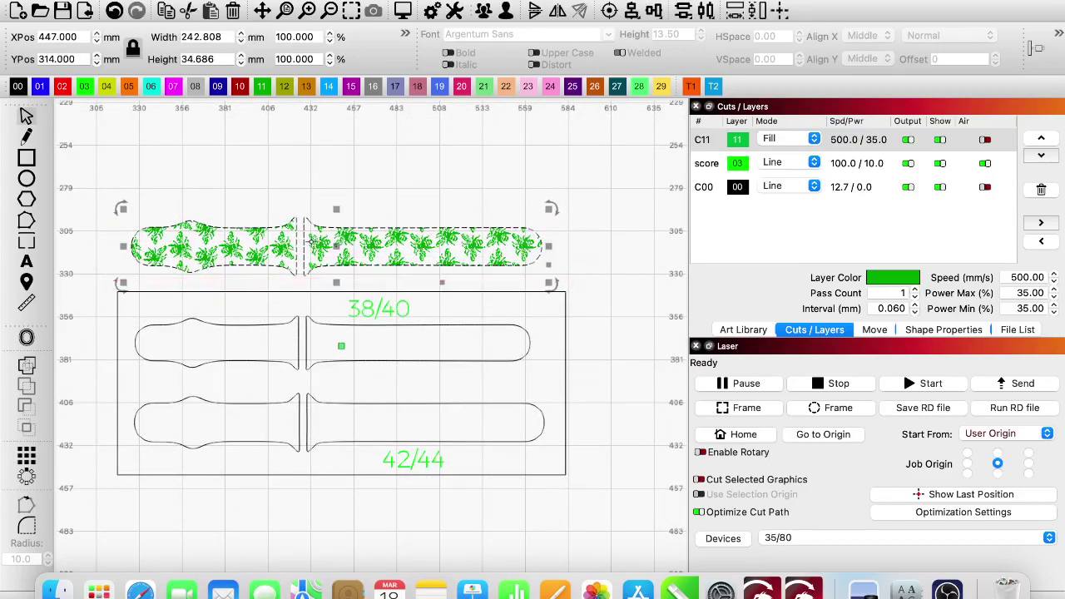
left_click_drag(335, 275, 338, 420)
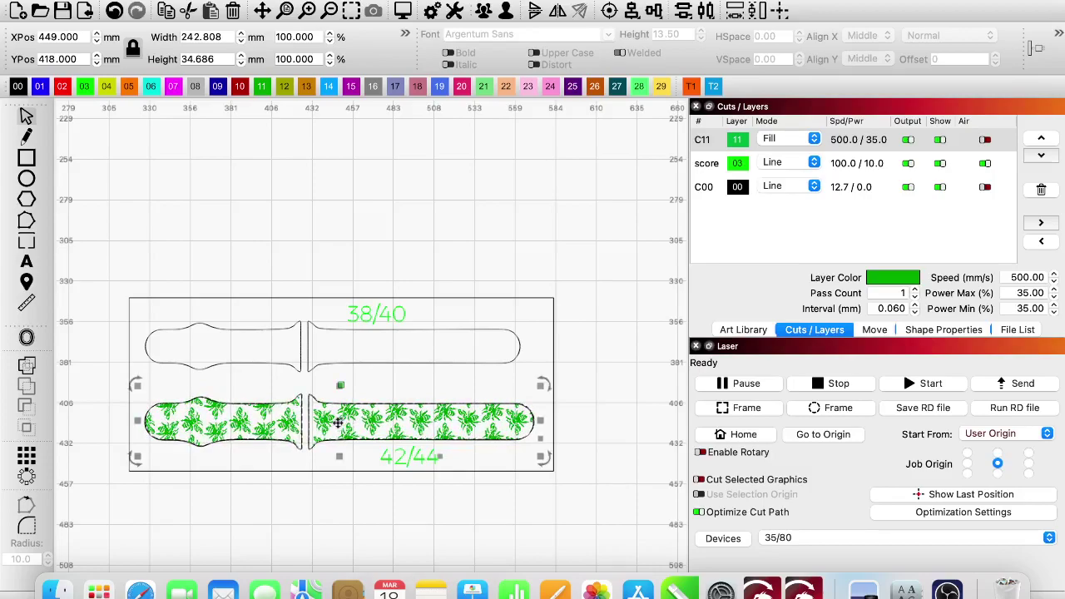
left_click_drag(341, 420, 336, 245)
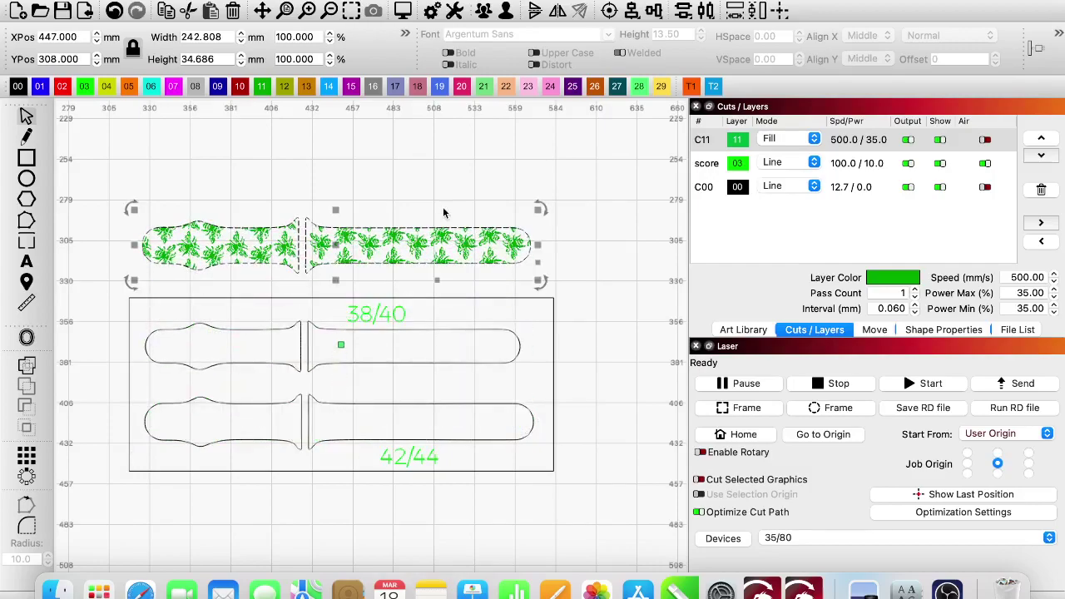